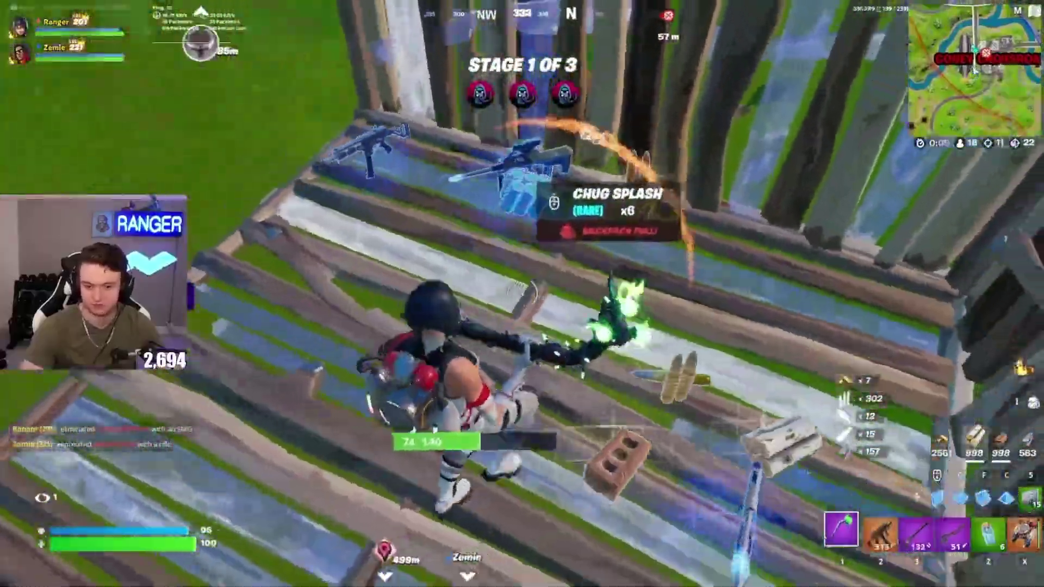
# - Play the Fortnite clip, switching between Chug Splash, shotgun and Heavy Sniper while running down the grassy hill
pyautogui.press('z')
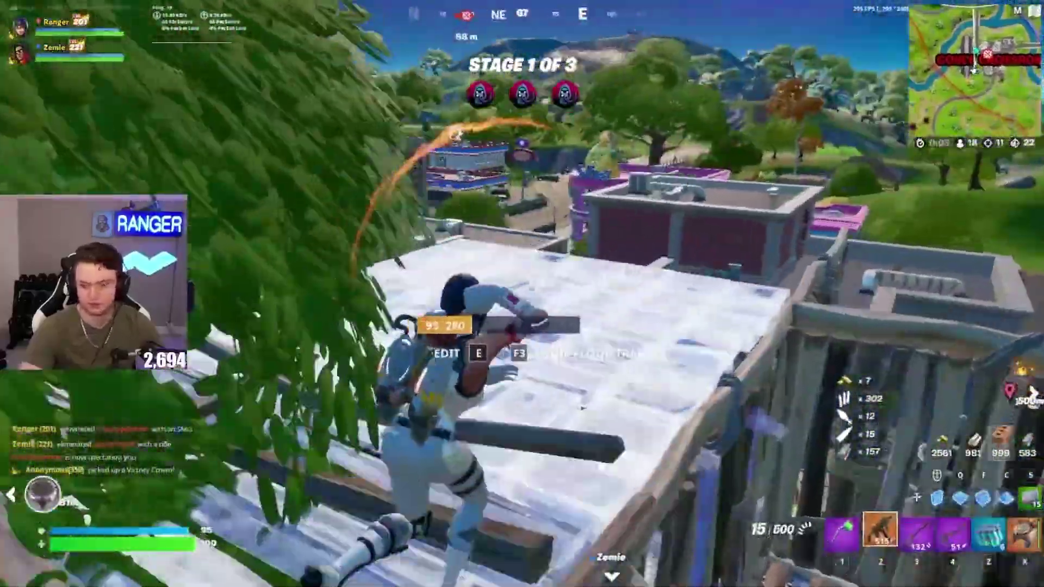
pyautogui.press('3')
pyautogui.press('4')
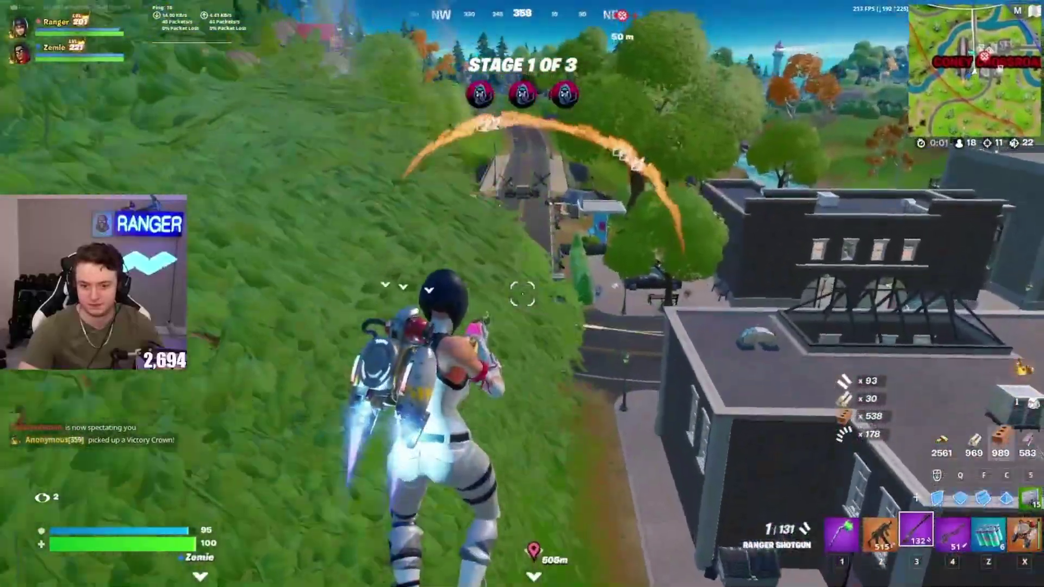
pyautogui.press('w')
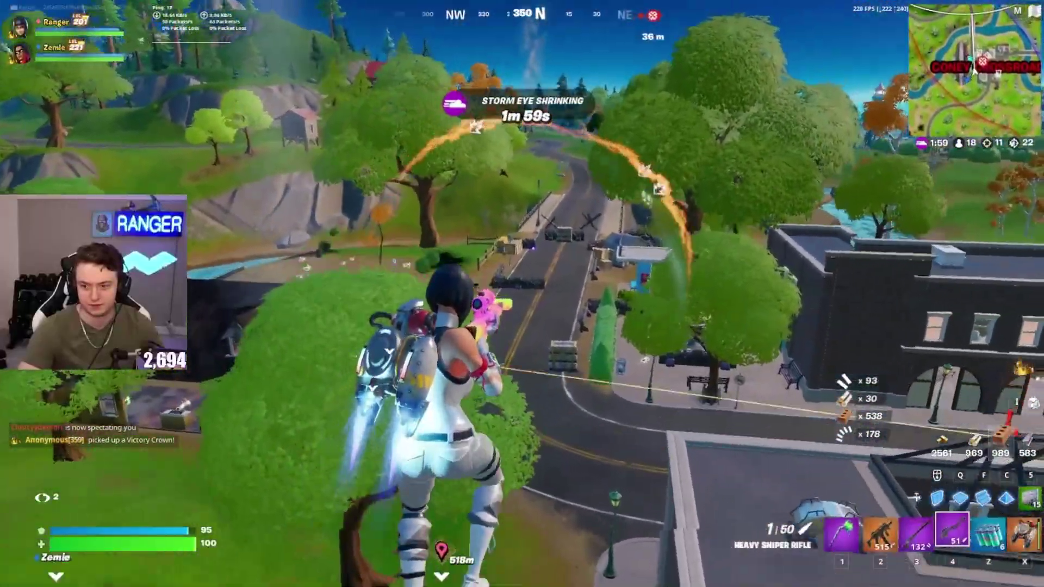
pyautogui.press('w')
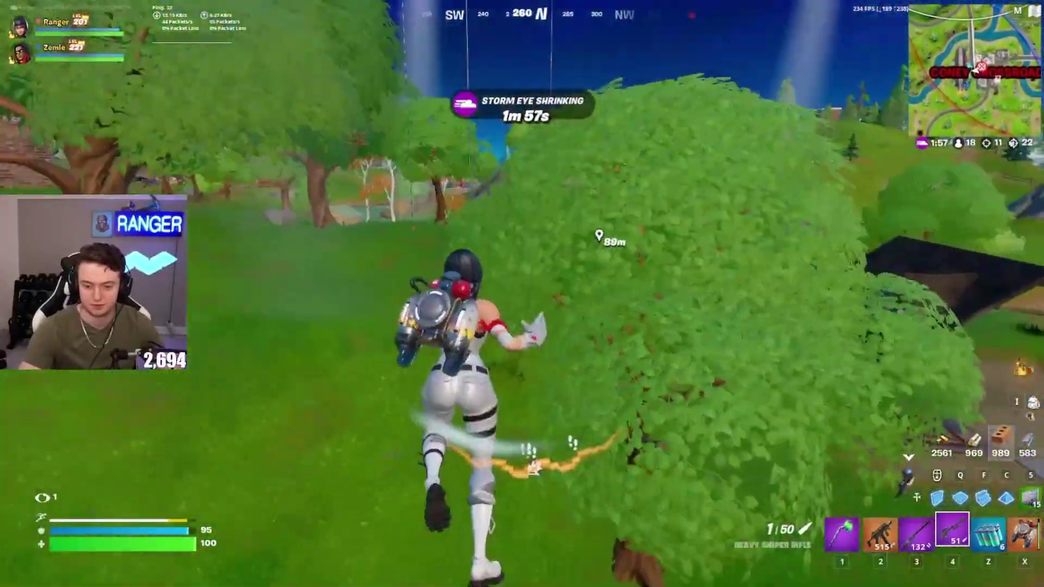
pyautogui.press('w')
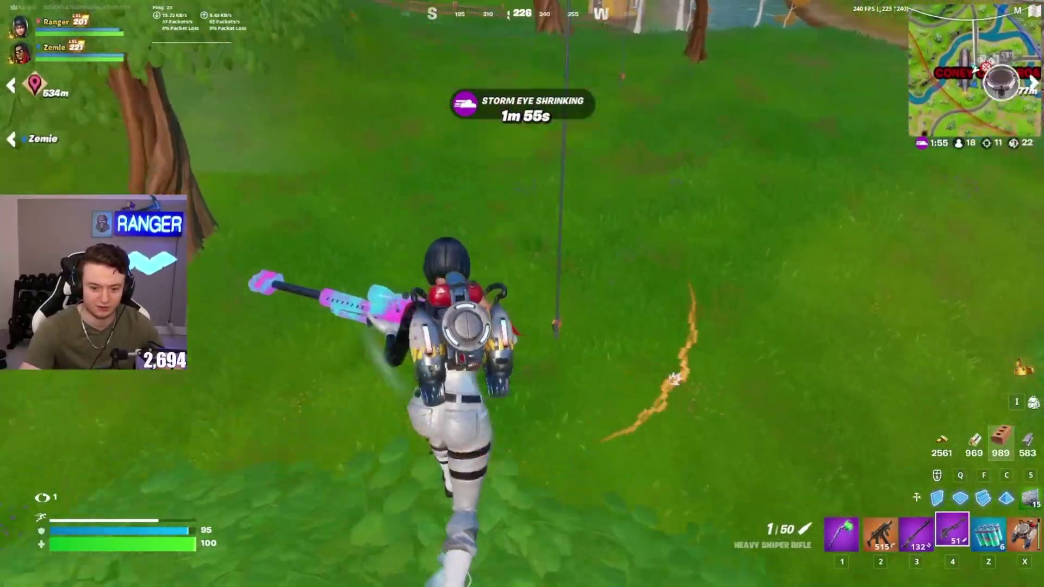
pyautogui.press('2')
pyautogui.press('w')
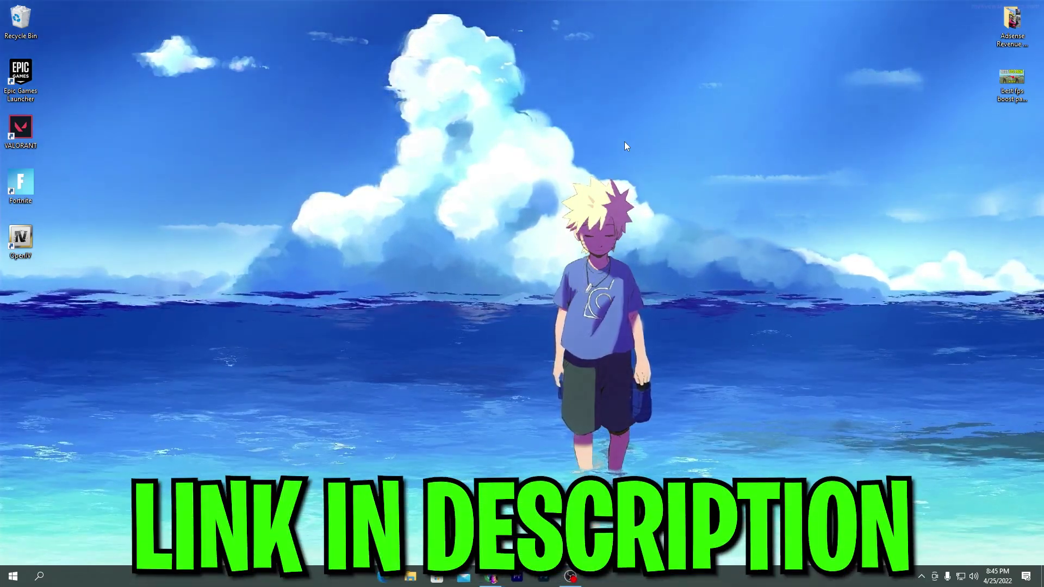
# - Bring the Chrome window with the Download Packs site back from the taskbar
pyautogui.moveTo(492, 577)
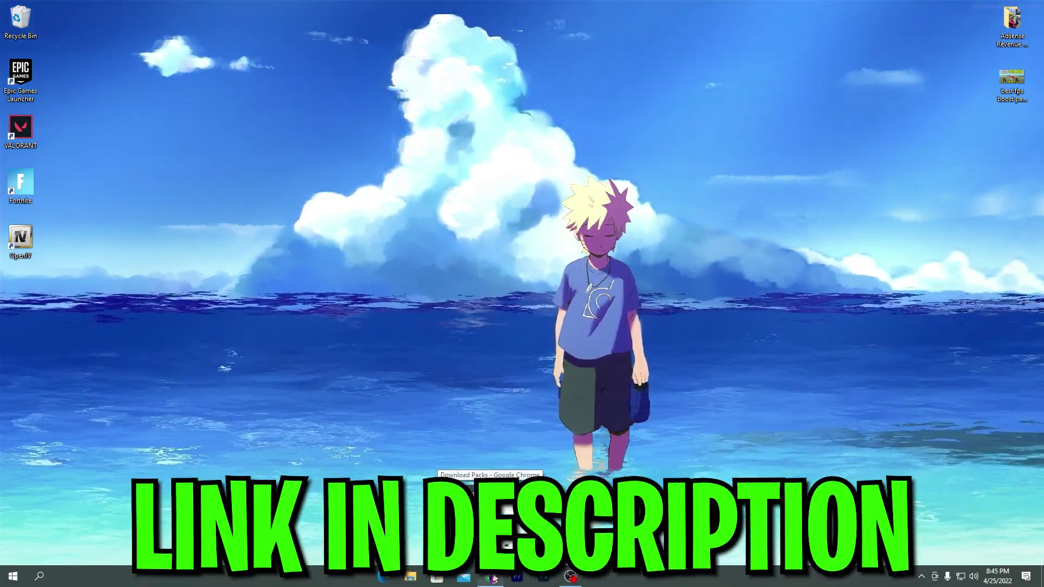
pyautogui.click(493, 577)
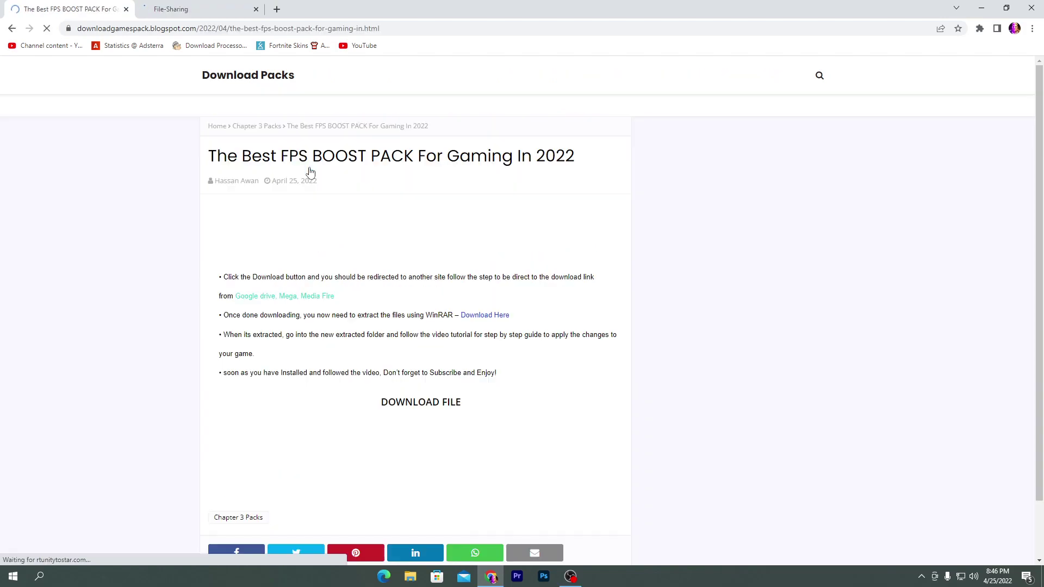
# - Scroll down 'The Best FPS BOOST PACK For Gaming In 2022' post toward its download link
pyautogui.scroll(-3, 321, 196)
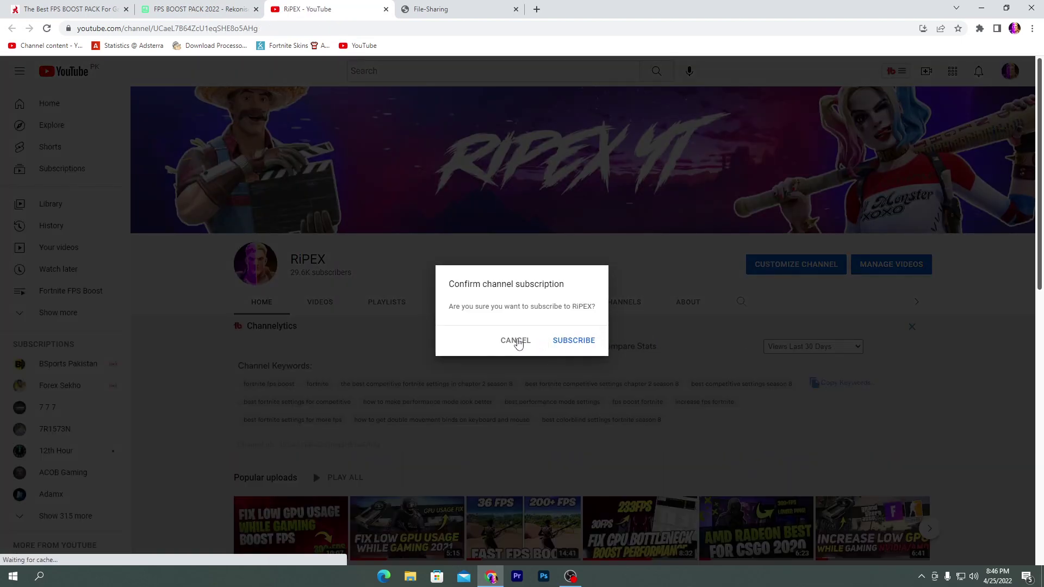
# - Dismiss the subscription prompt and unlock the Rekonise link to the Google Drive download
pyautogui.click(517, 341)
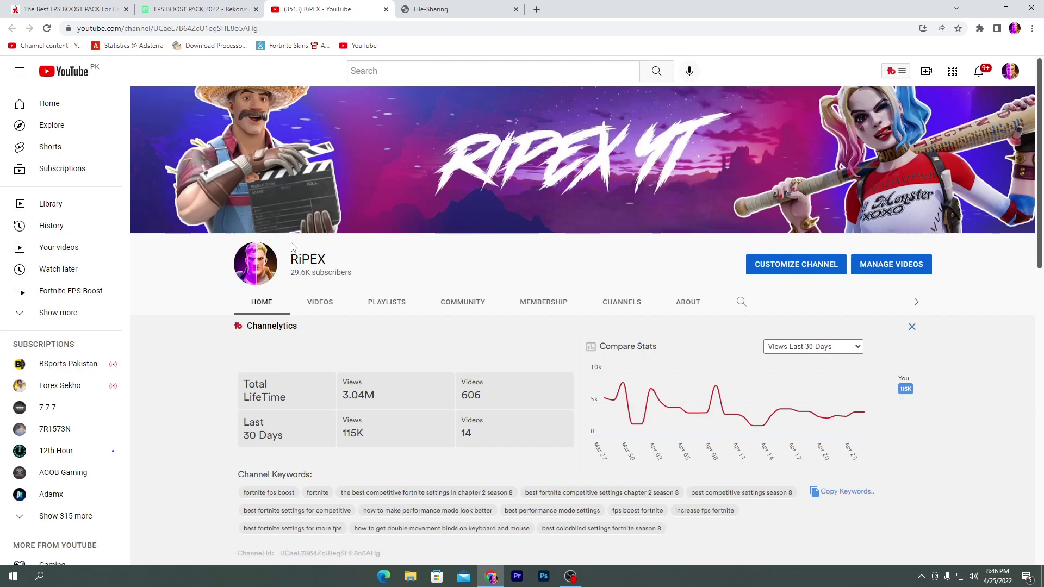
pyautogui.click(209, 6)
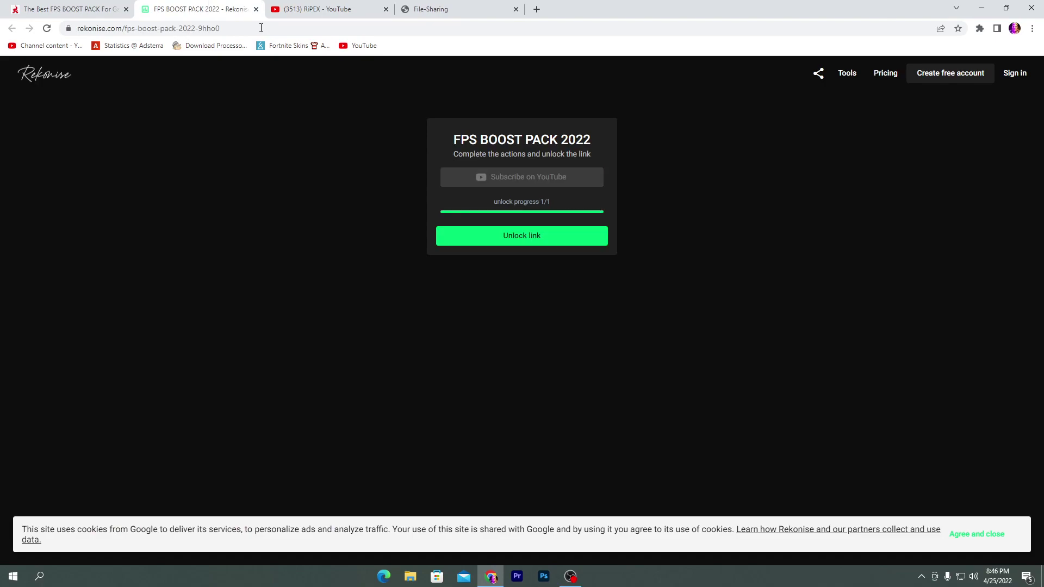
pyautogui.click(517, 235)
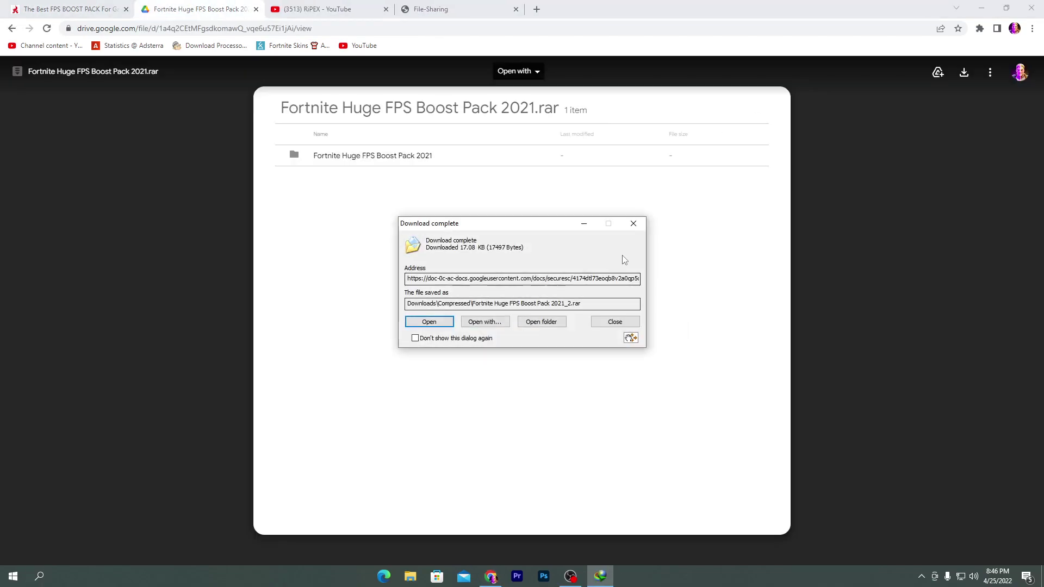
# - Move the downloaded archive to the desktop, extract it there, and open the extracted boost pack folder
pyautogui.click(981, 6)
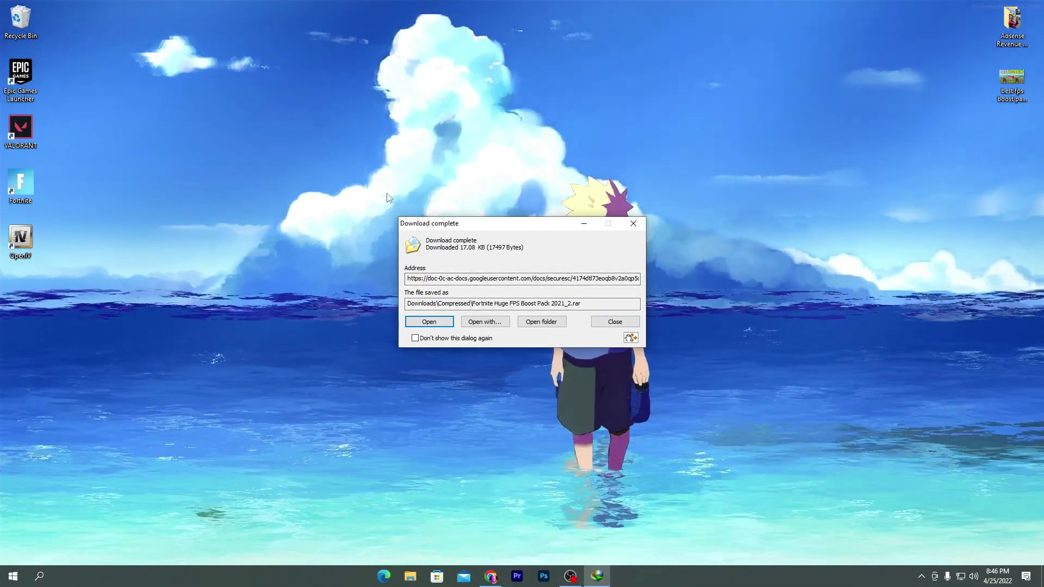
pyautogui.moveTo(629, 338); pyautogui.dragTo(338, 105)
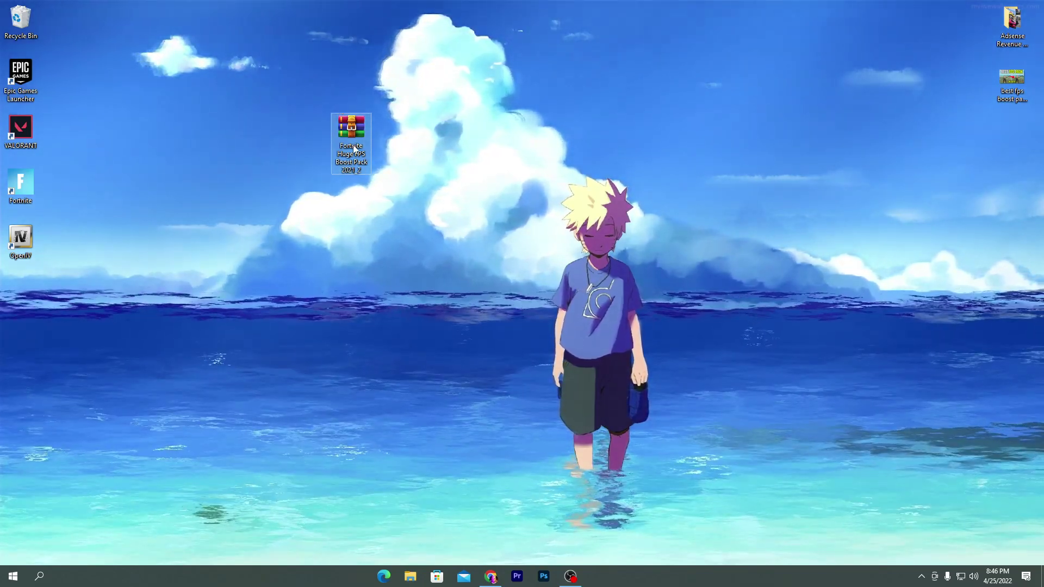
pyautogui.rightClick(349, 129)
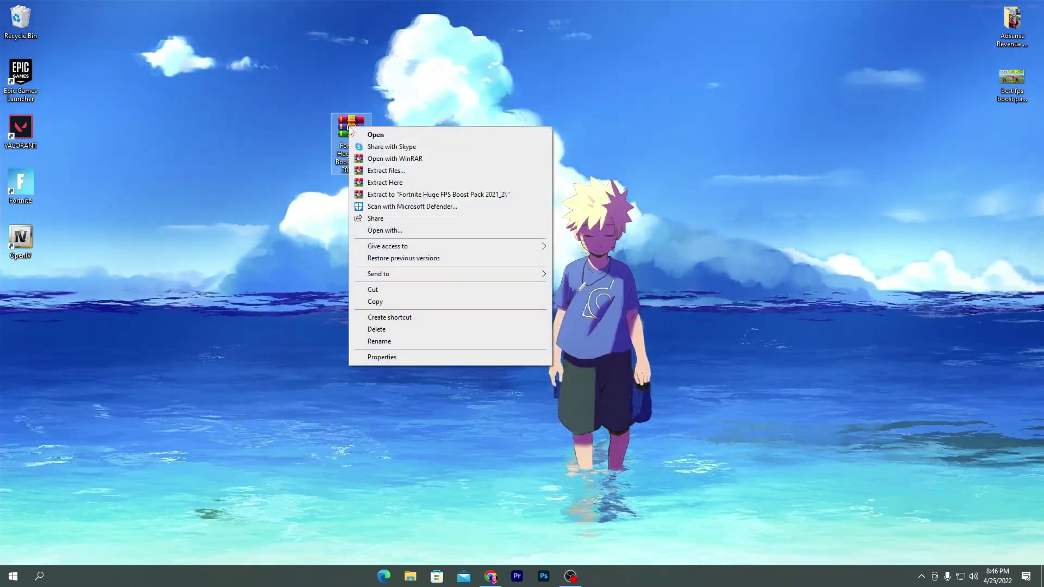
pyautogui.click(390, 184)
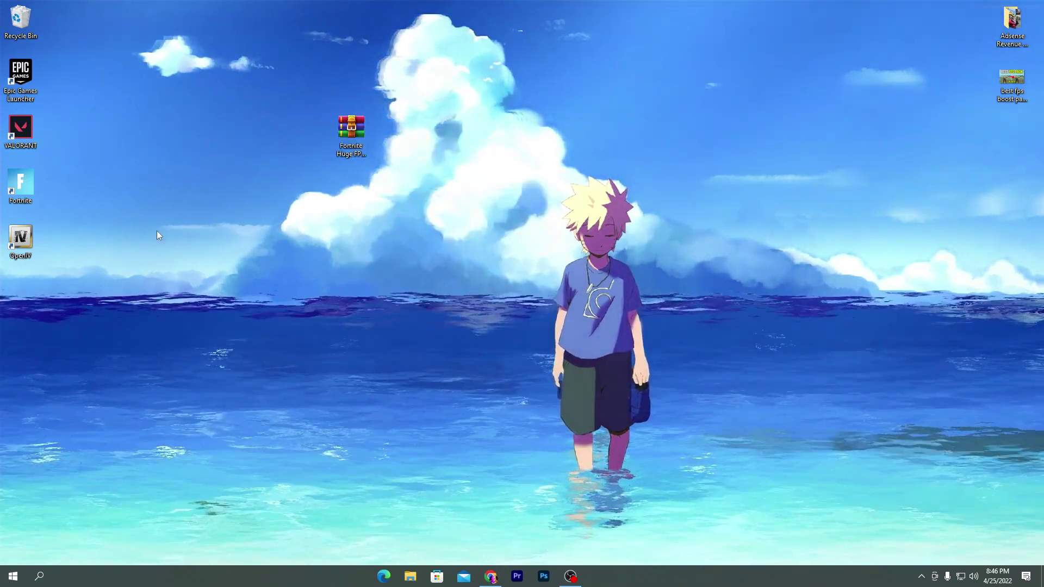
pyautogui.moveTo(24, 290); pyautogui.dragTo(401, 131)
pyautogui.doubleClick(401, 132)
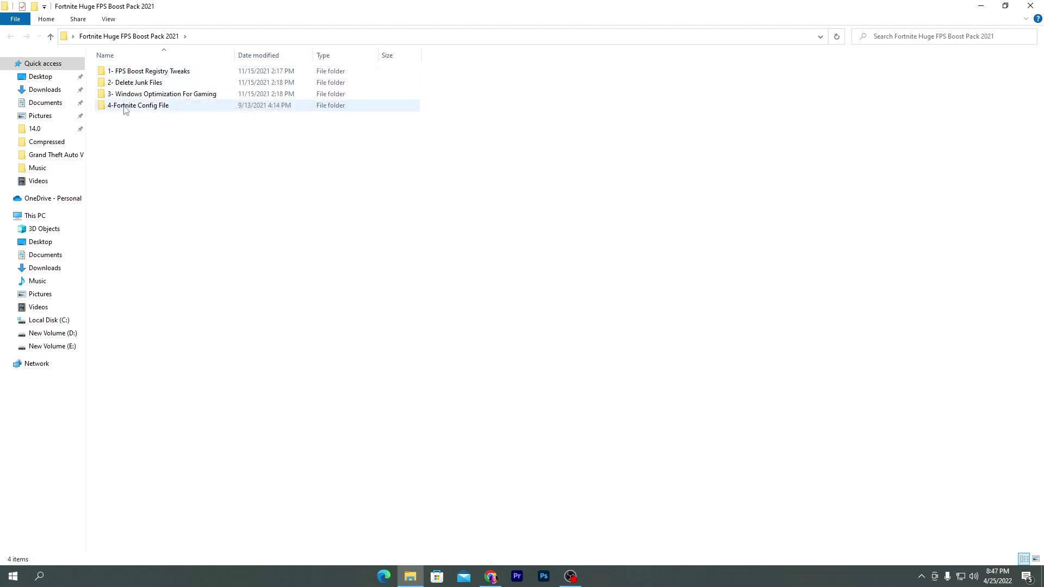
# - Open the 1- FPS Boost Registry Tweaks folder and select the CPU Optimization file
pyautogui.moveTo(125, 110)
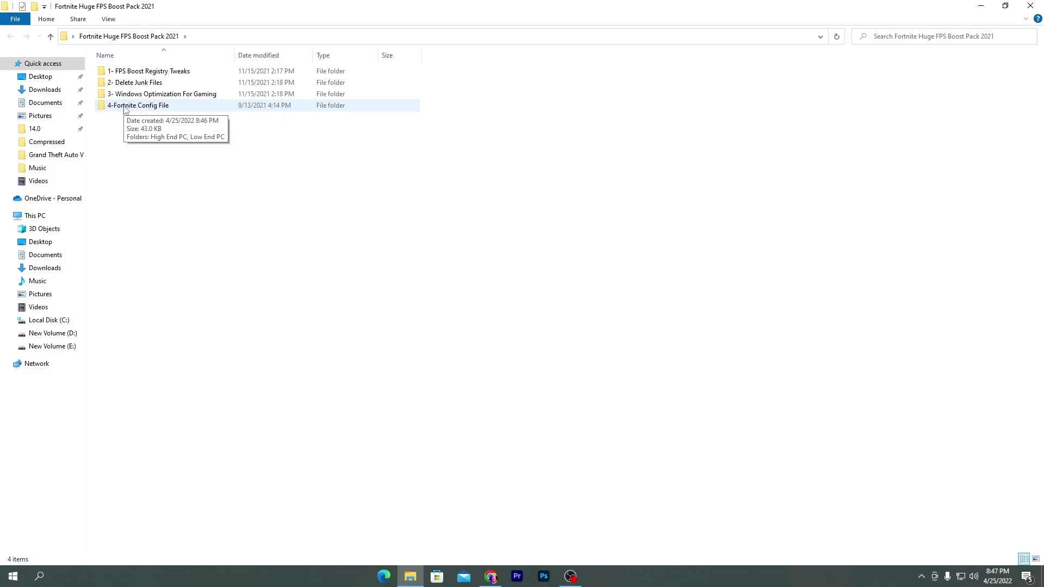
pyautogui.doubleClick(141, 71)
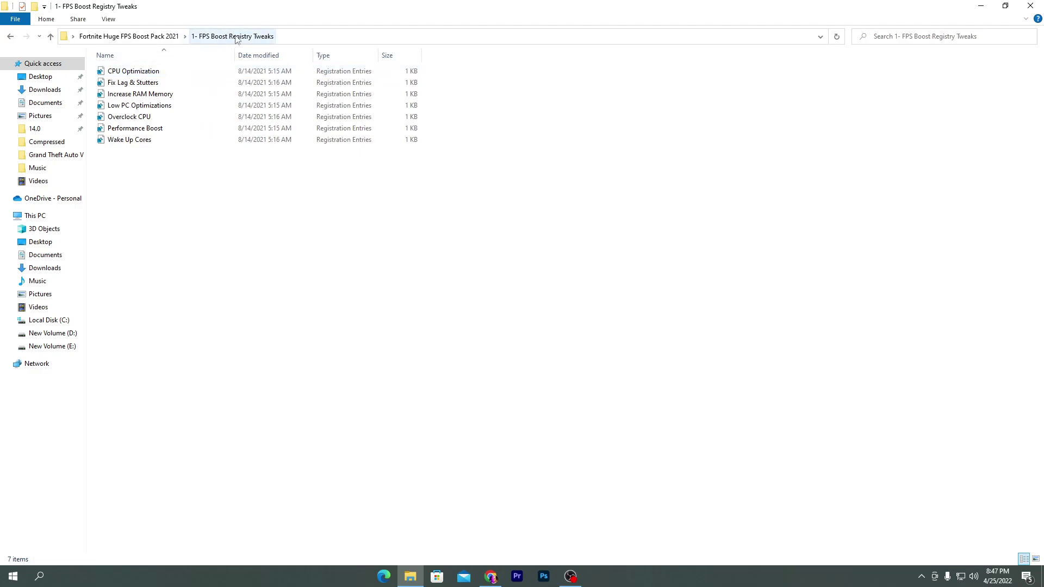
pyautogui.moveTo(144, 161); pyautogui.dragTo(182, 76)
pyautogui.click(186, 71)
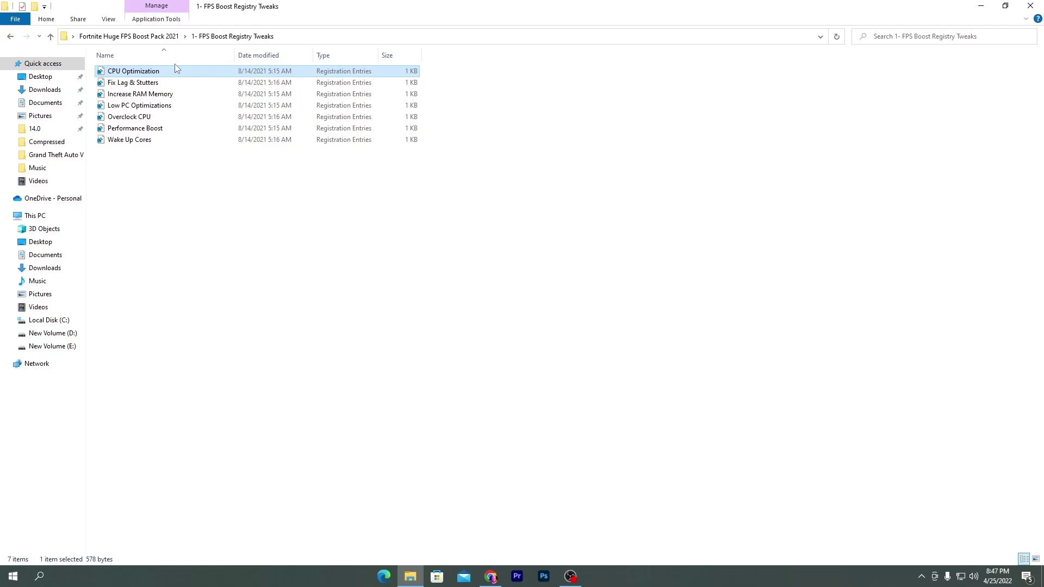
# - Merge the CPU Optimization and Fix Lag & Stutters .reg files into the registry
pyautogui.doubleClick(130, 72)
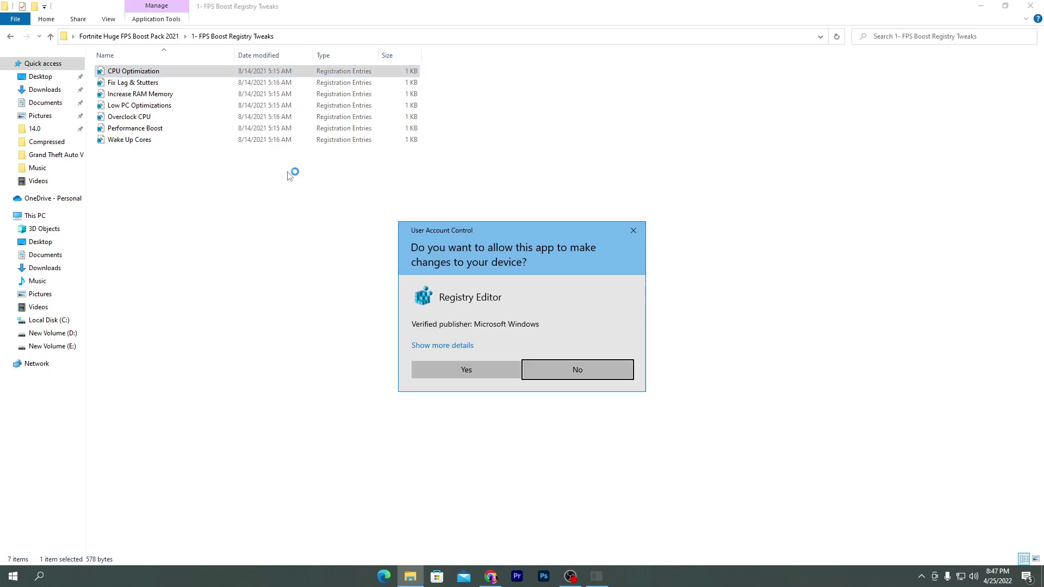
pyautogui.click(468, 368)
pyautogui.click(601, 305)
pyautogui.click(648, 333)
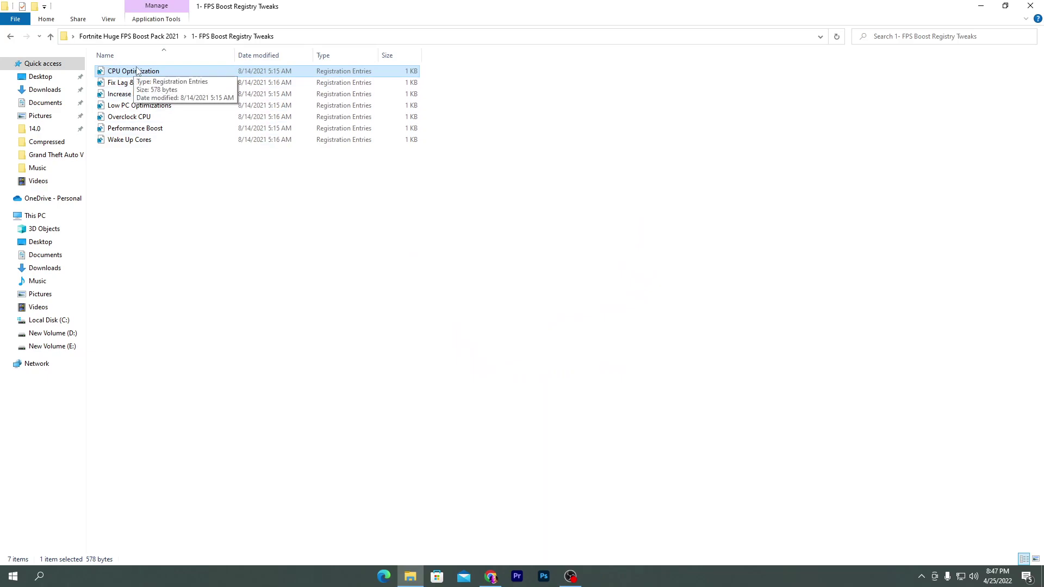
pyautogui.doubleClick(133, 83)
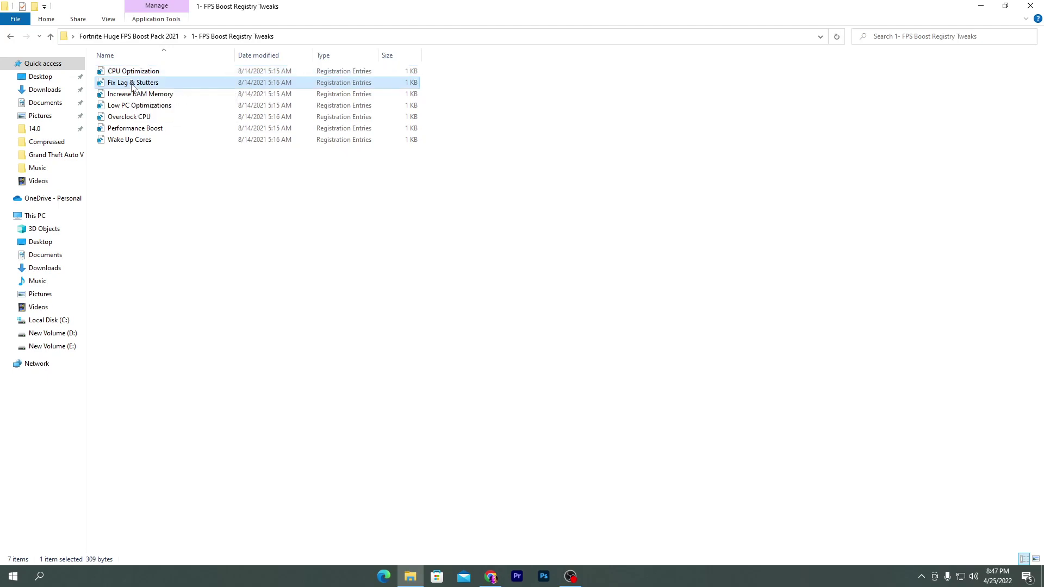
pyautogui.click(469, 377)
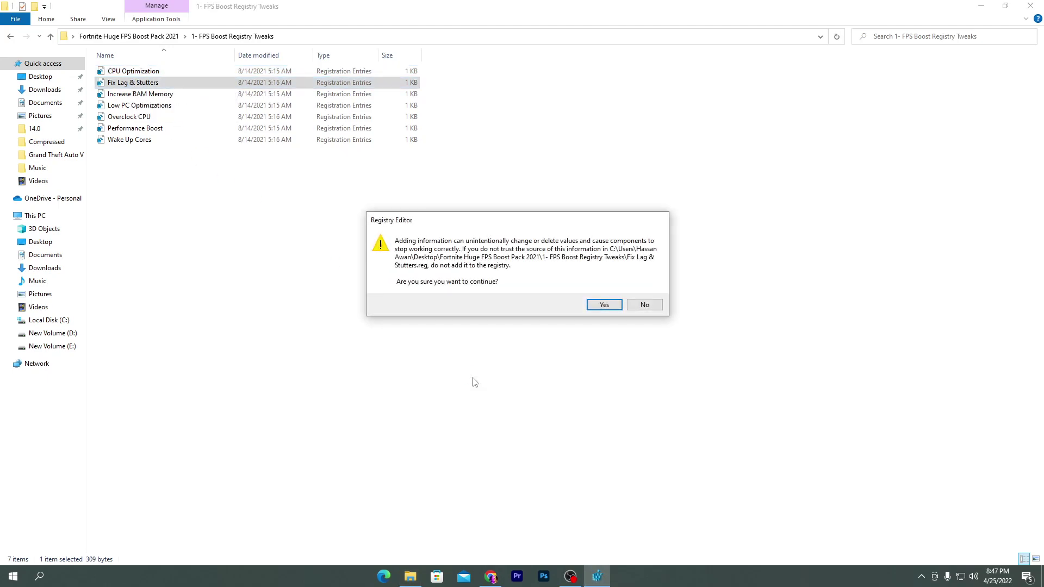
pyautogui.click(601, 303)
pyautogui.click(638, 294)
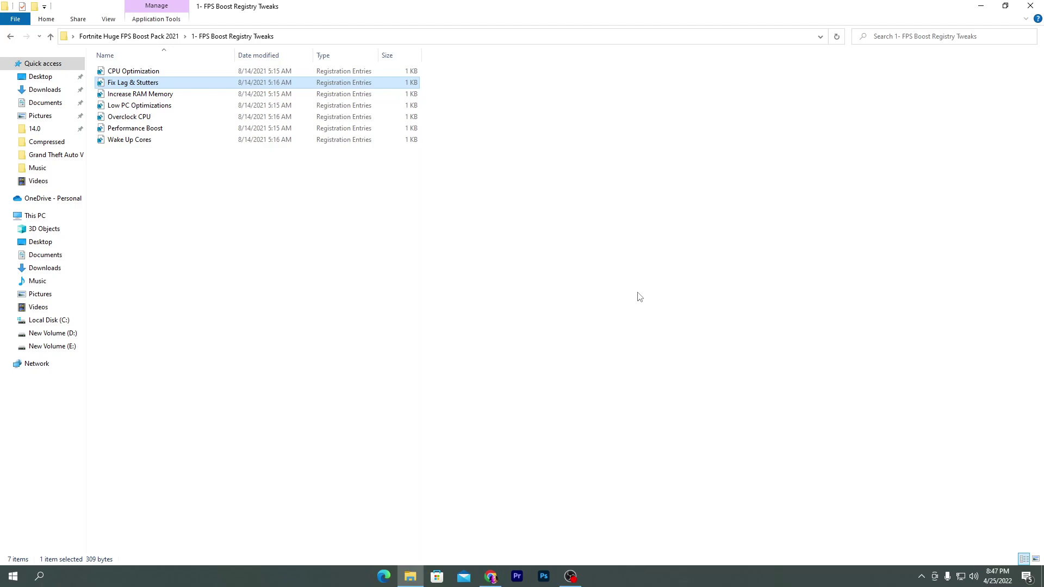
# - Merge the Increase RAM Memory and Low PC Optimizations tweaks into the registry
pyautogui.doubleClick(146, 96)
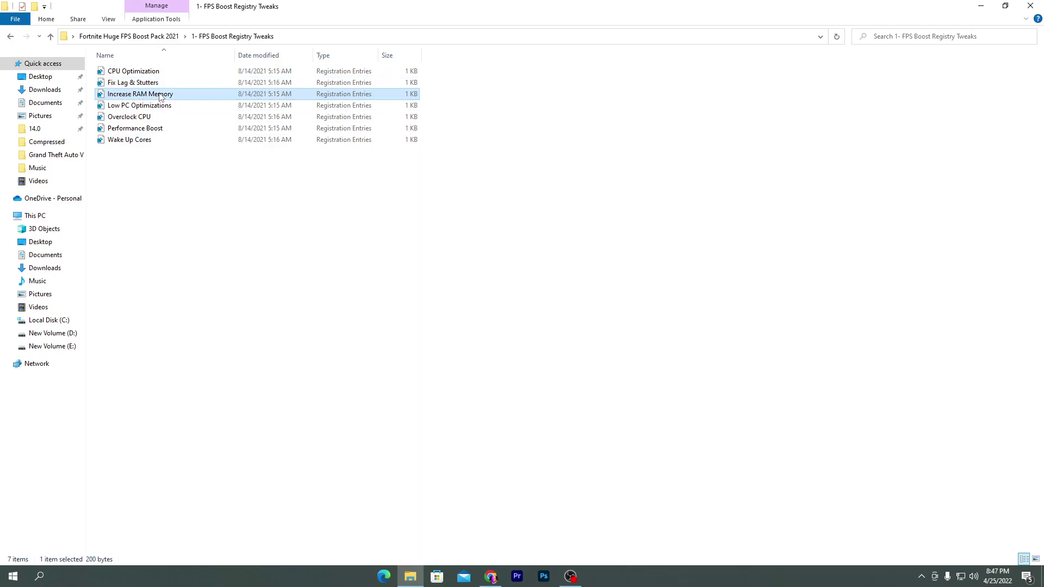
pyautogui.click(473, 370)
pyautogui.click(603, 304)
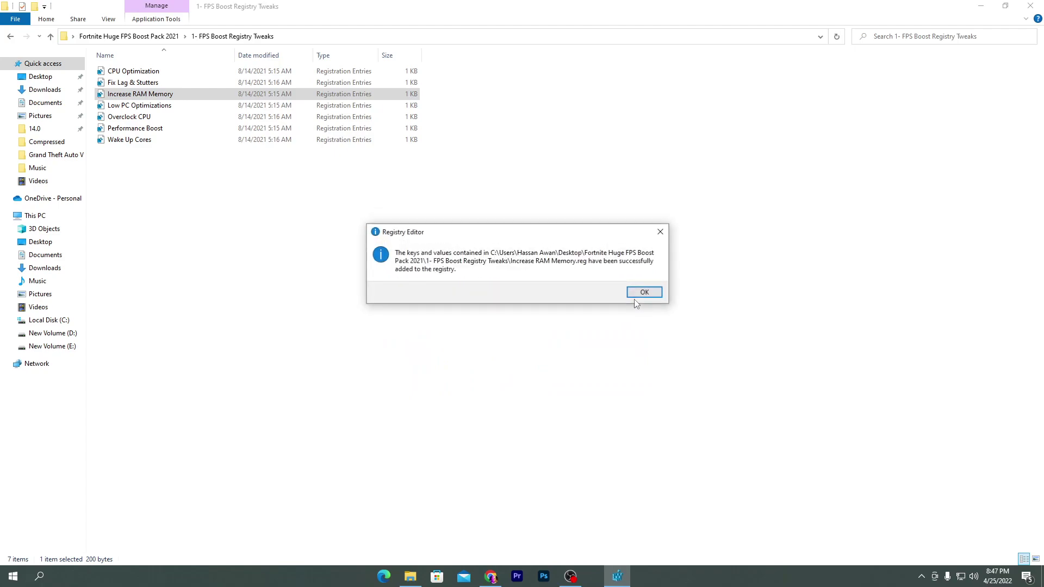
pyautogui.click(639, 294)
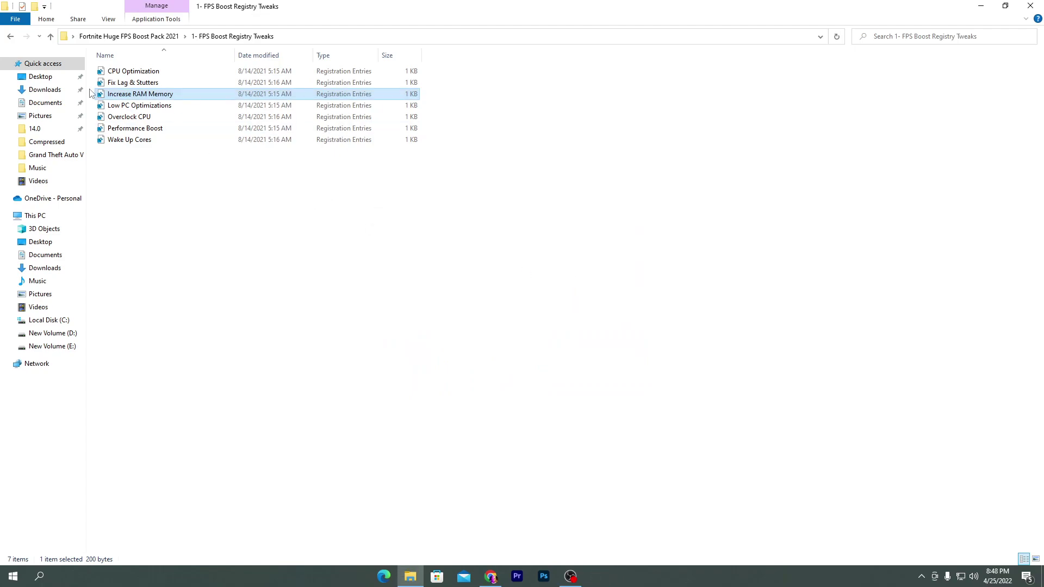
pyautogui.doubleClick(163, 106)
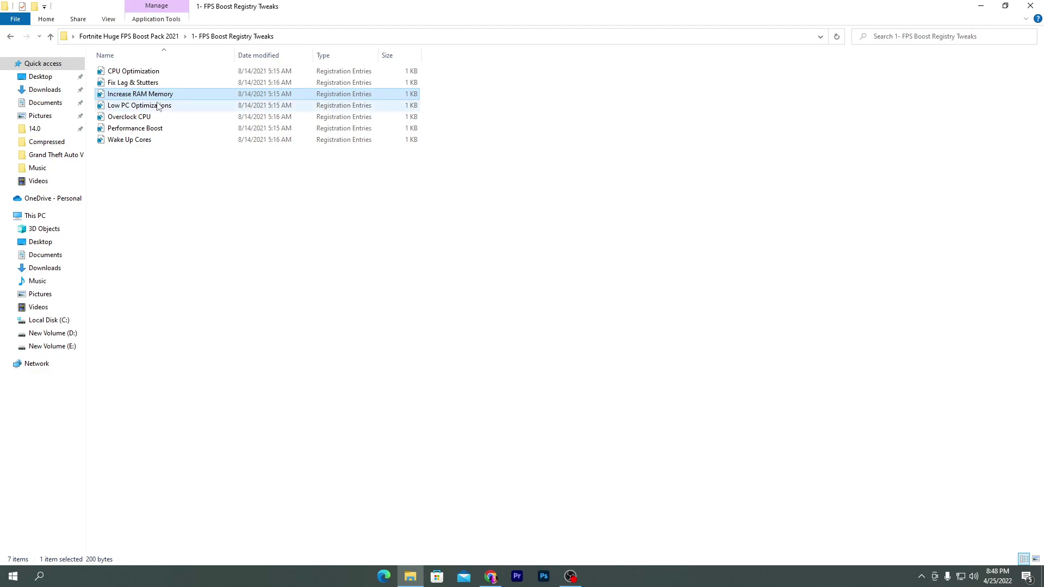
pyautogui.click(462, 371)
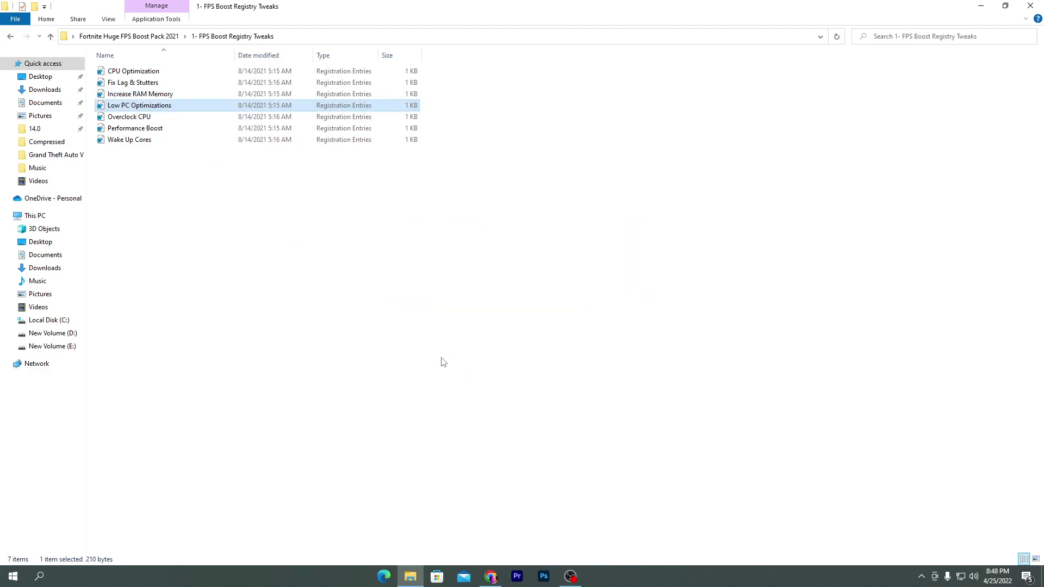
pyautogui.click(602, 305)
pyautogui.click(644, 292)
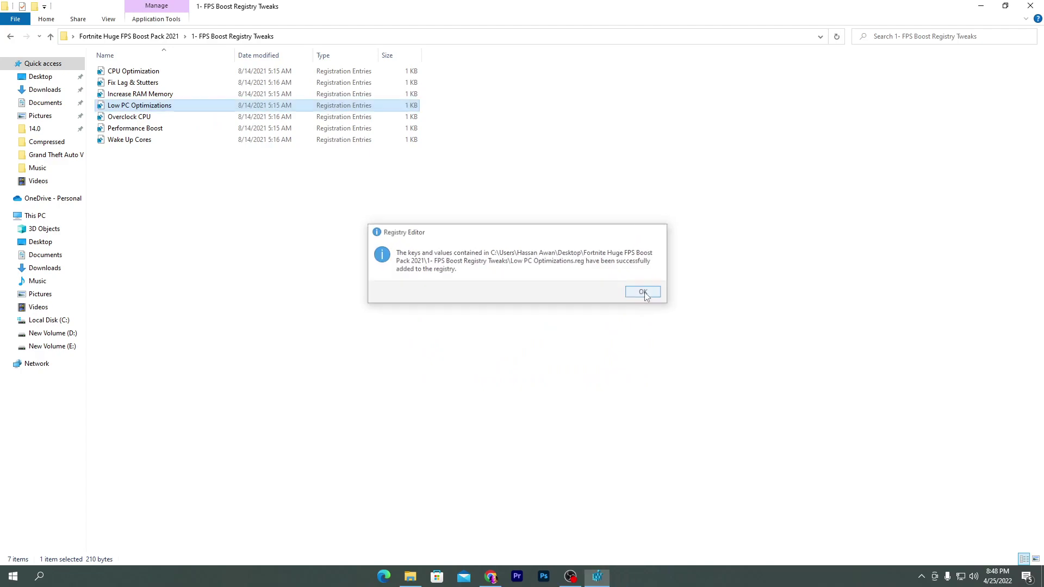
# - Merge the Overclock CPU and Performance Boost tweaks into the registry
pyautogui.doubleClick(130, 117)
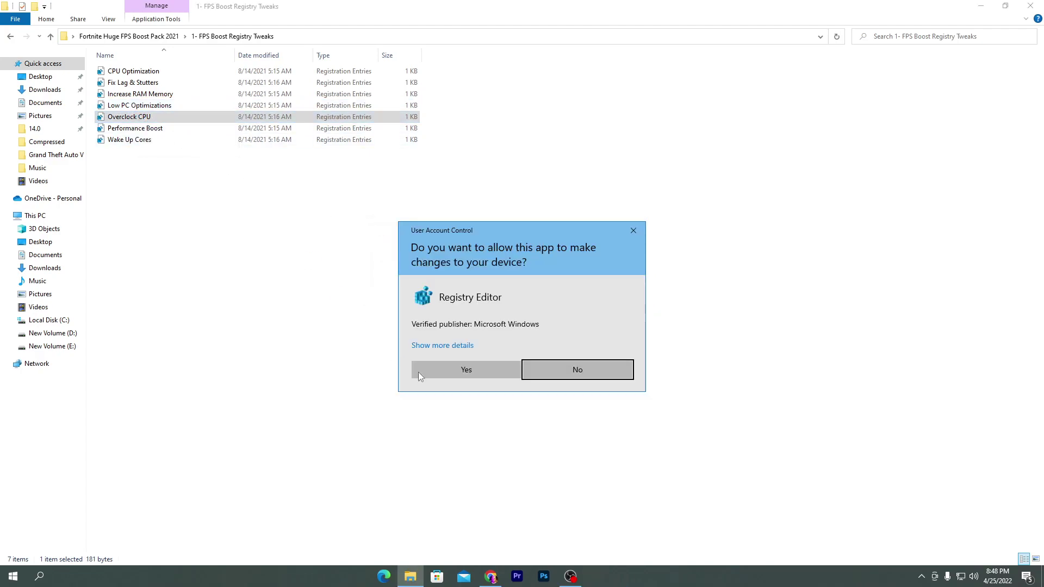
pyautogui.click(468, 367)
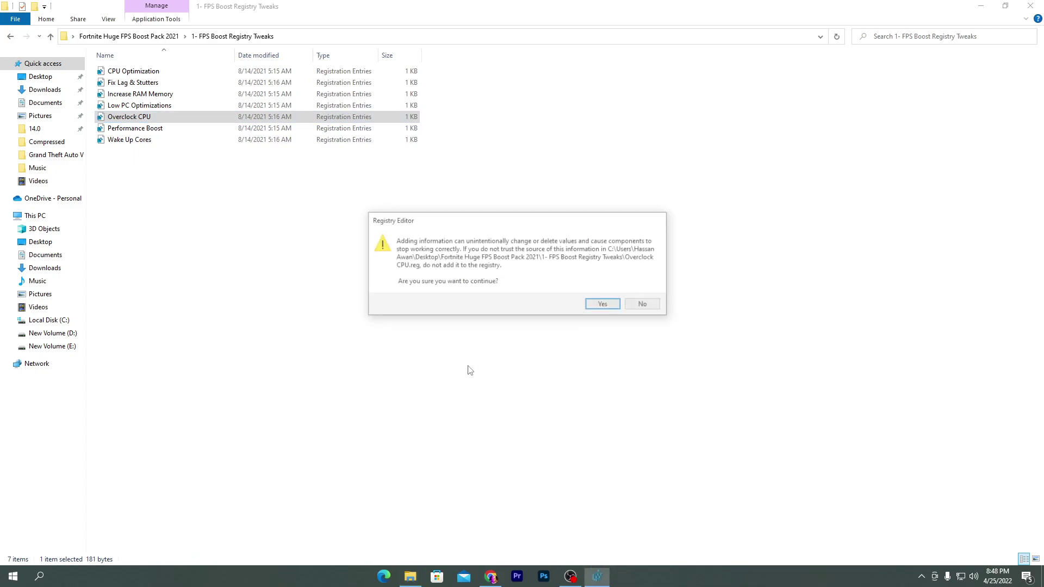
pyautogui.click(603, 303)
pyautogui.click(633, 294)
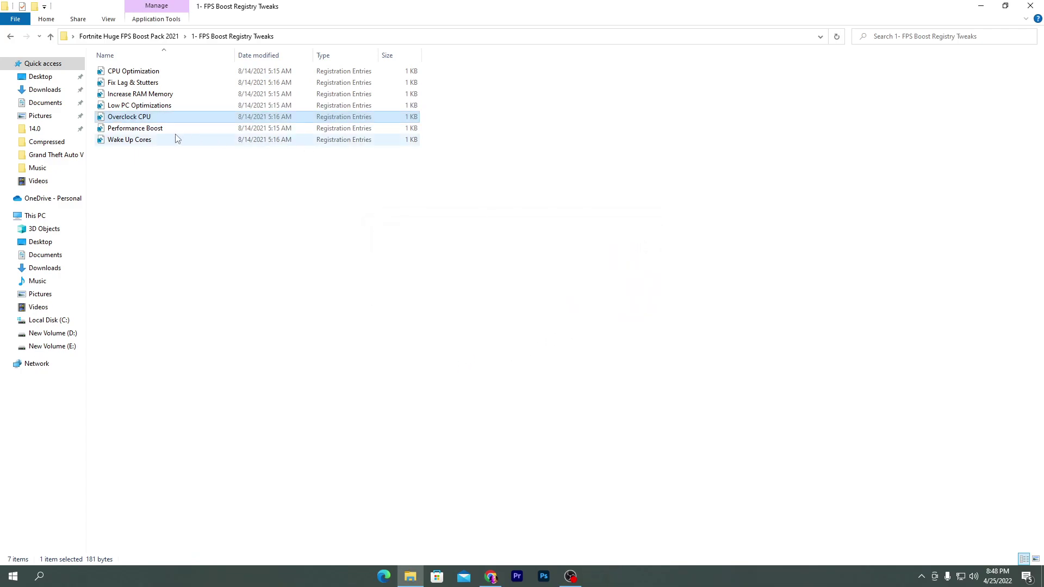
pyautogui.click(159, 132)
pyautogui.doubleClick(160, 133)
pyautogui.click(478, 368)
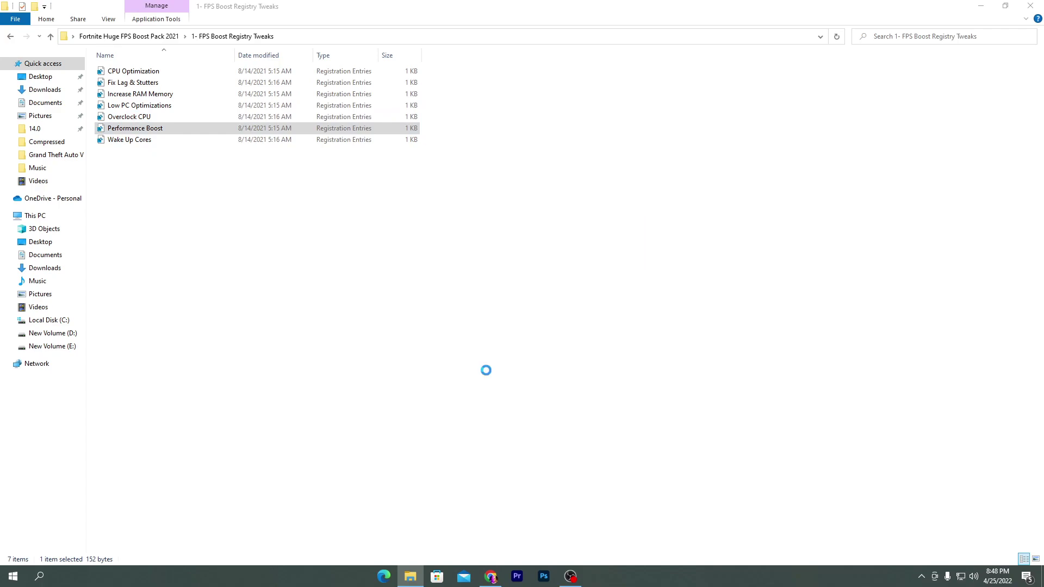
pyautogui.click(599, 304)
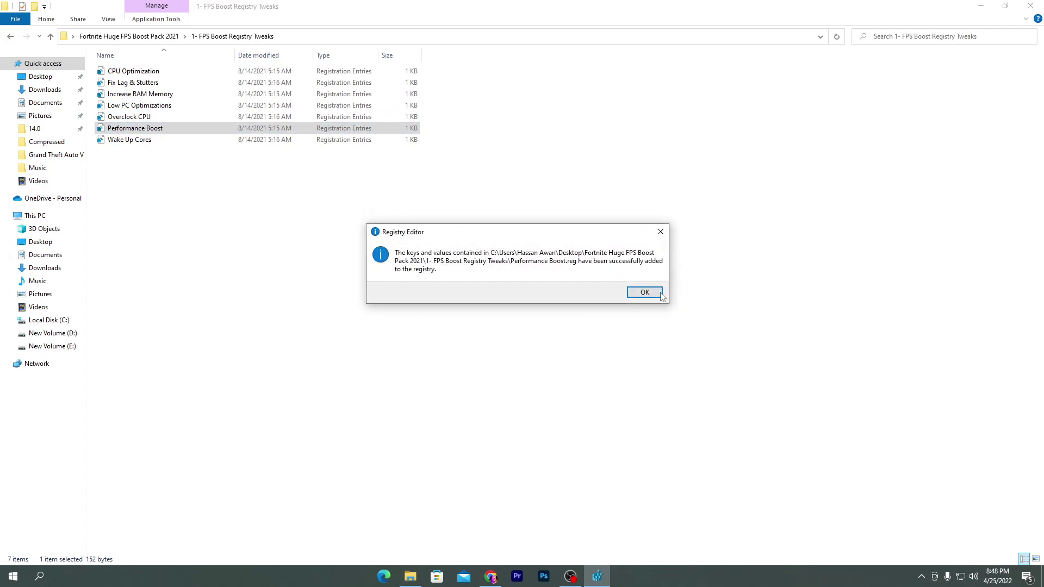
pyautogui.click(643, 293)
# - Merge the Wake Up Cores tweak into the registry
pyautogui.click(200, 142)
pyautogui.doubleClick(200, 142)
pyautogui.click(471, 368)
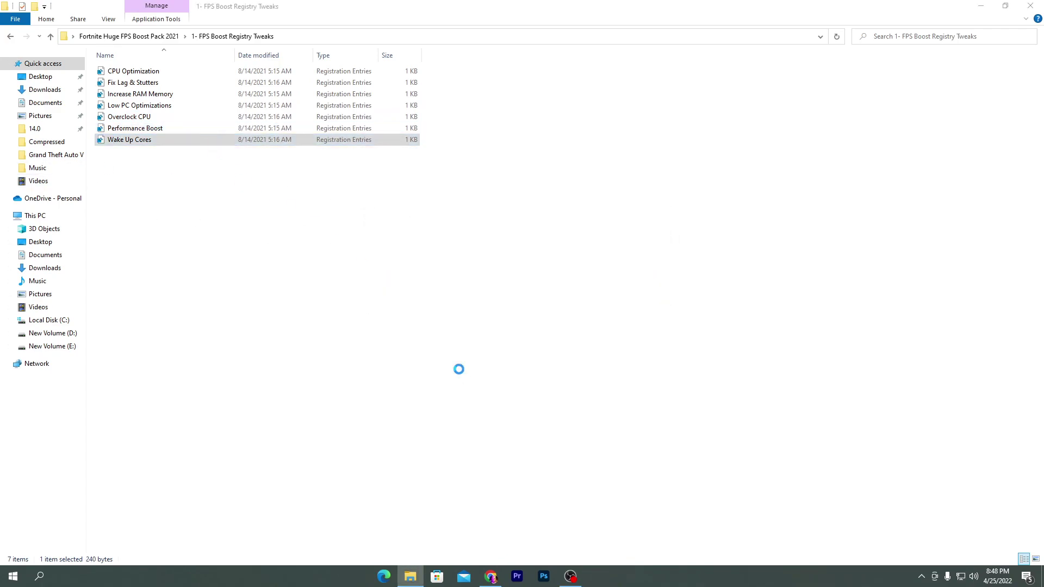
pyautogui.click(601, 303)
pyautogui.click(643, 292)
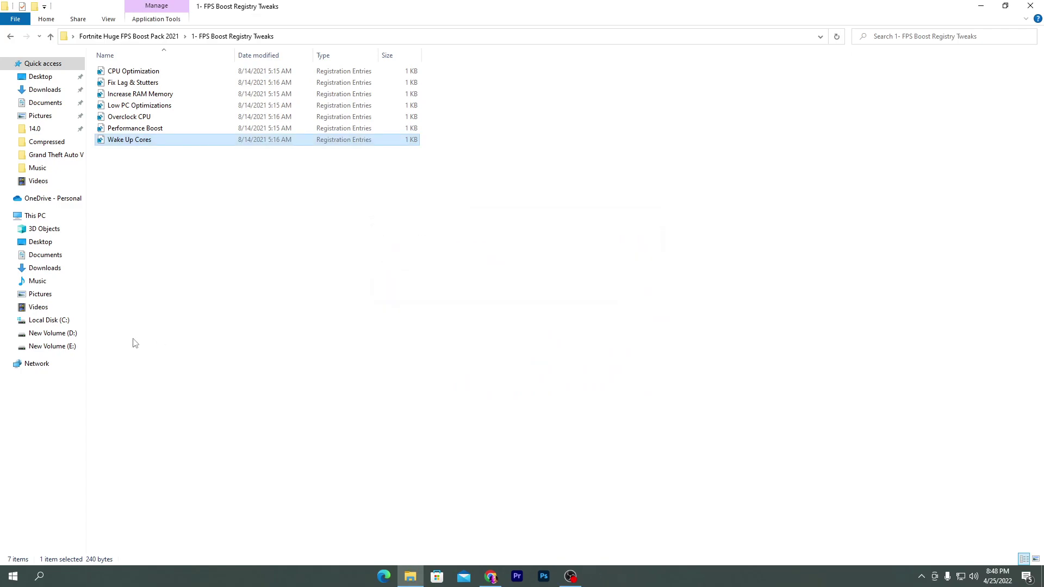
# - Open the 2- Delete Junk Files folder and run the Delete Log Files batch script
pyautogui.click(144, 36)
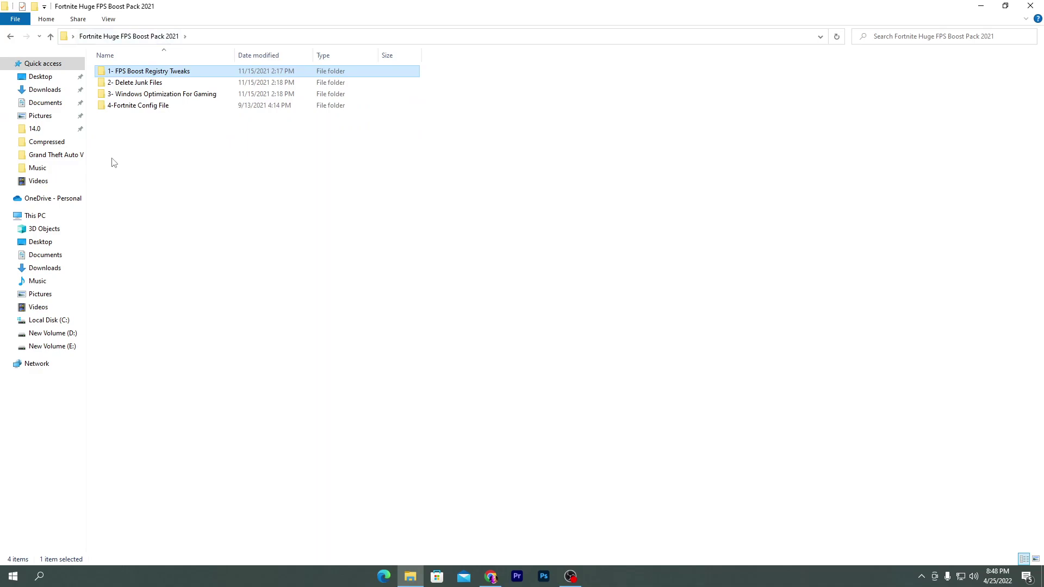
pyautogui.doubleClick(136, 85)
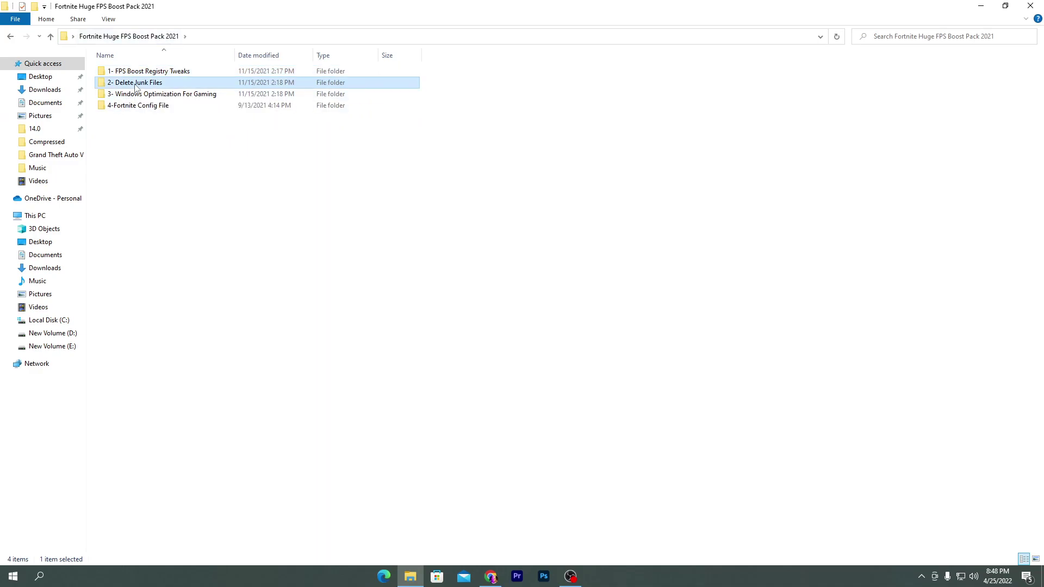
pyautogui.moveTo(138, 115); pyautogui.dragTo(290, 65)
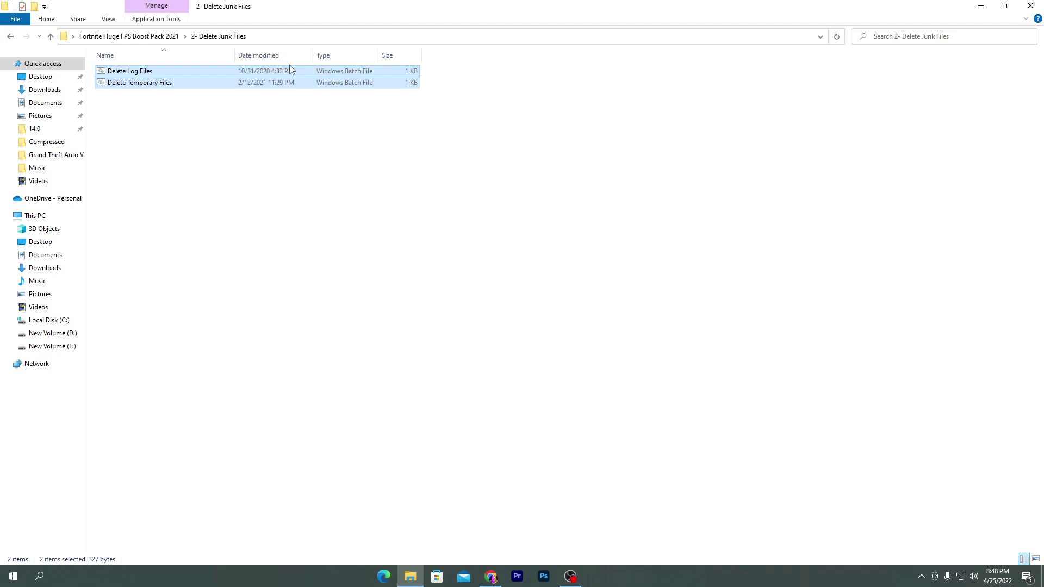
pyautogui.click(245, 127)
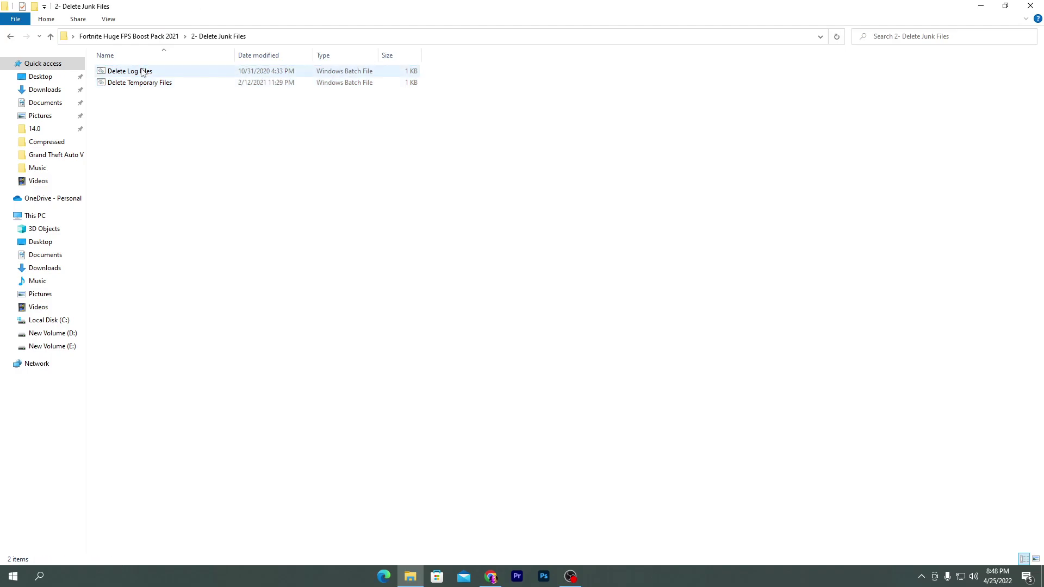
pyautogui.doubleClick(143, 73)
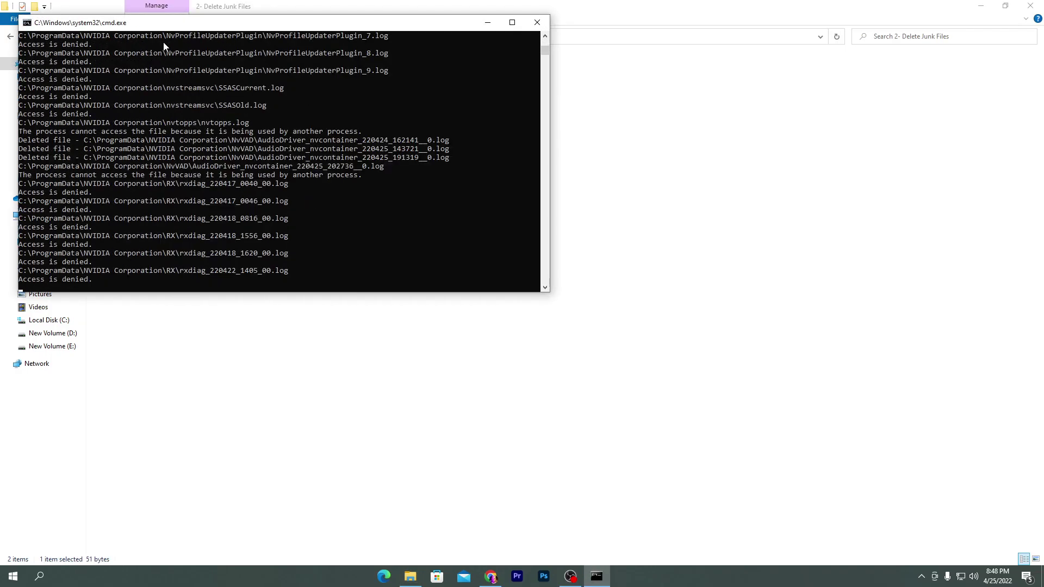
pyautogui.moveTo(159, 28); pyautogui.dragTo(476, 184)
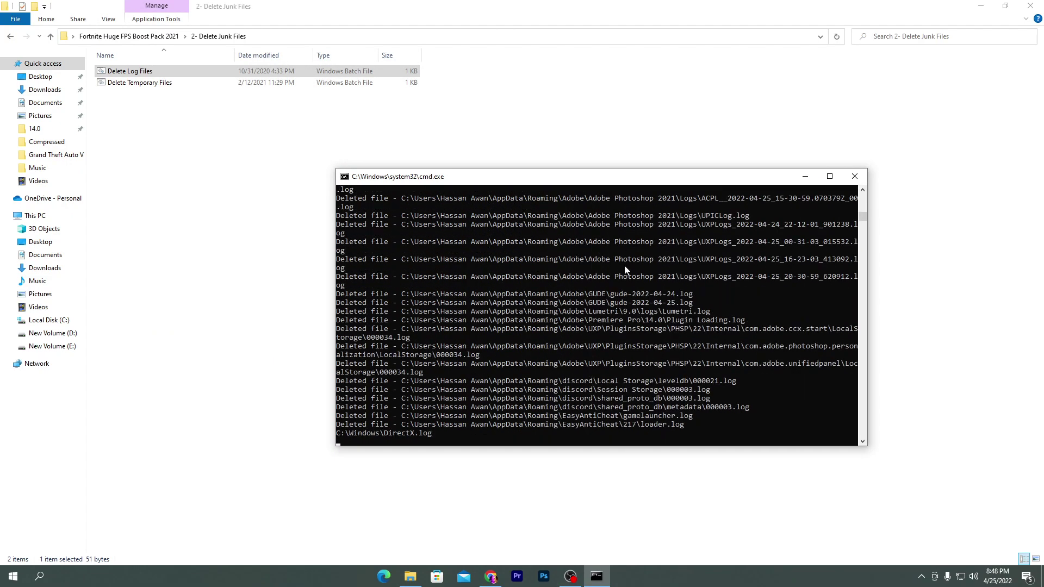
# - Run the Delete Temporary Files script and close its window once cleanup finishes
pyautogui.click(803, 177)
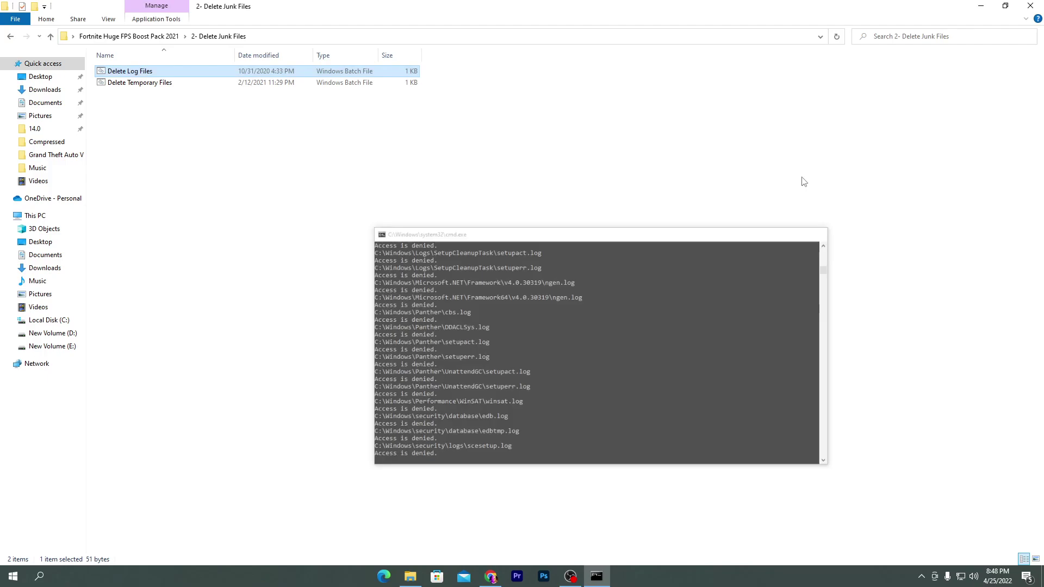
pyautogui.doubleClick(144, 81)
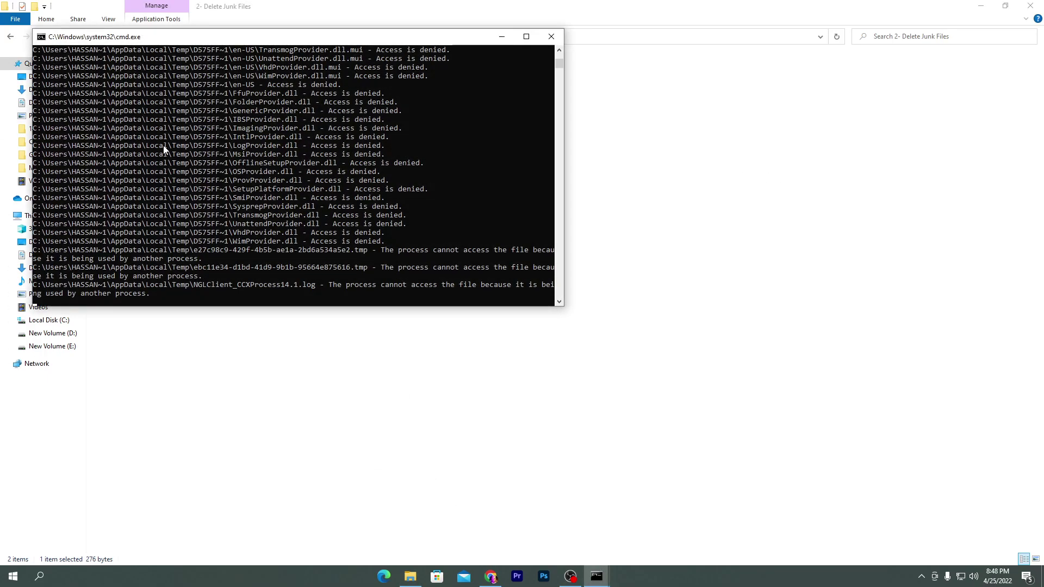
pyautogui.moveTo(163, 43); pyautogui.dragTo(435, 115)
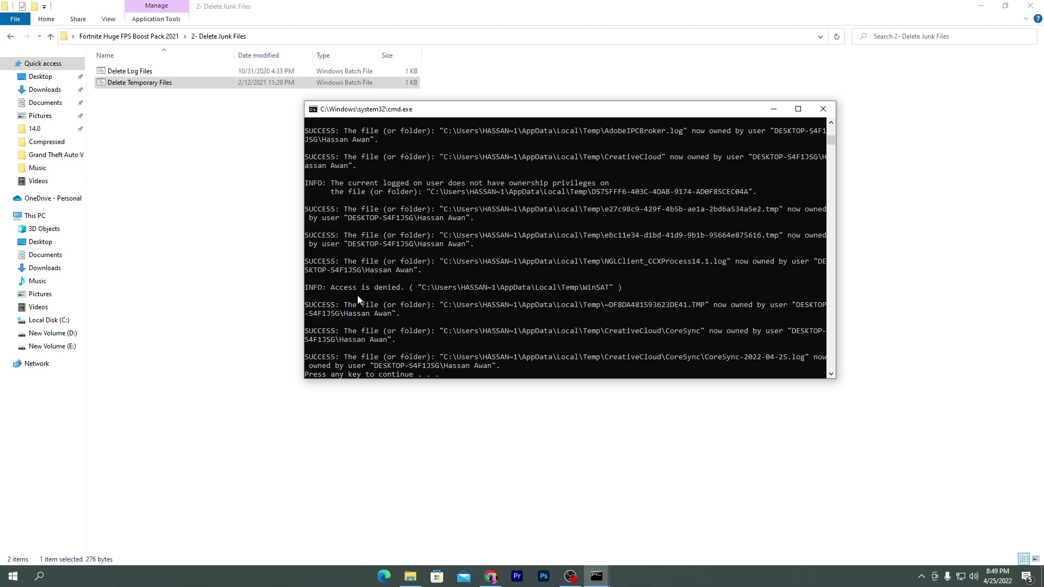
pyautogui.press('Return')
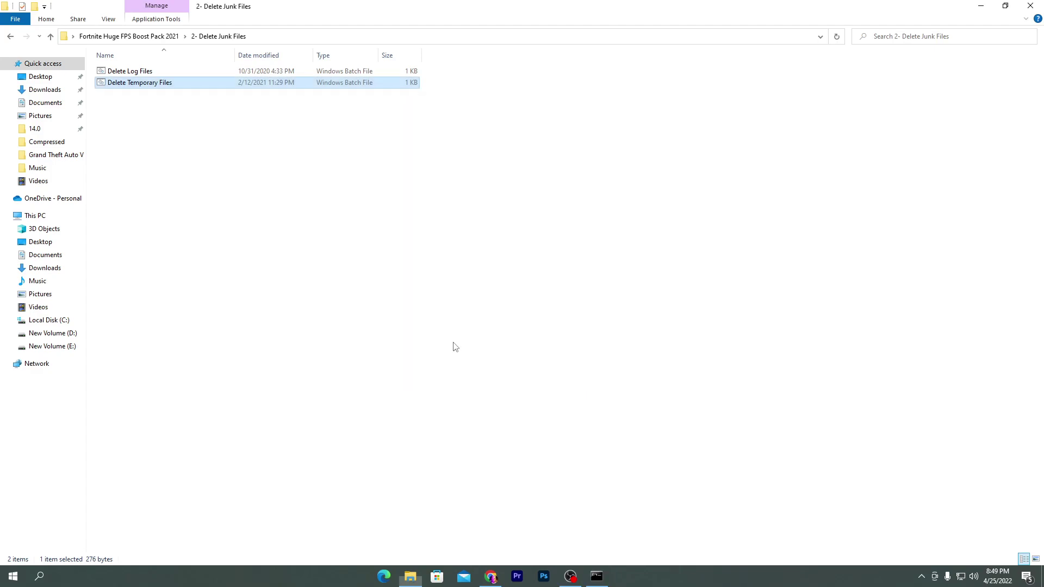
pyautogui.click(604, 583)
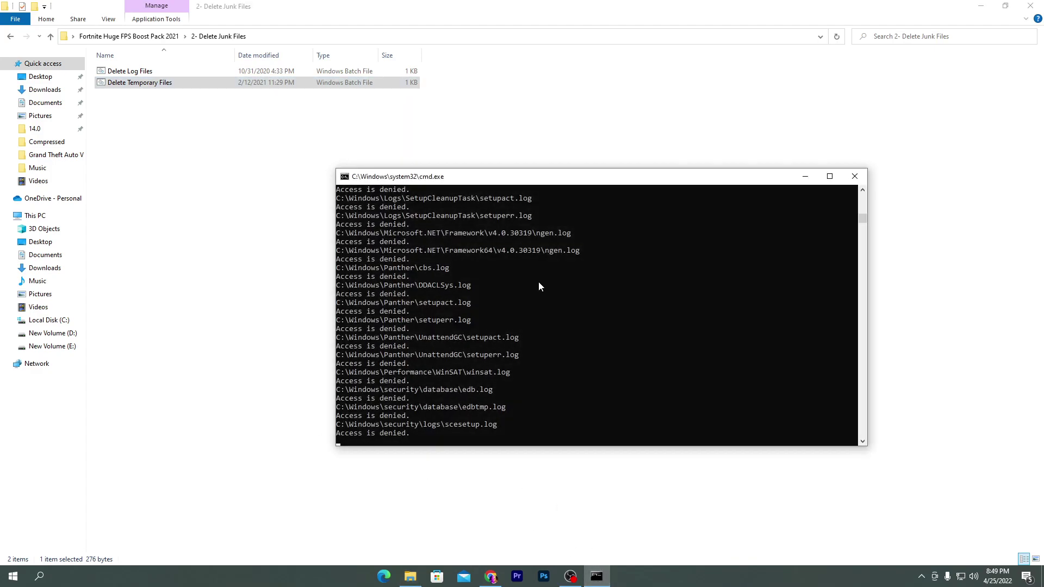
pyautogui.click(809, 173)
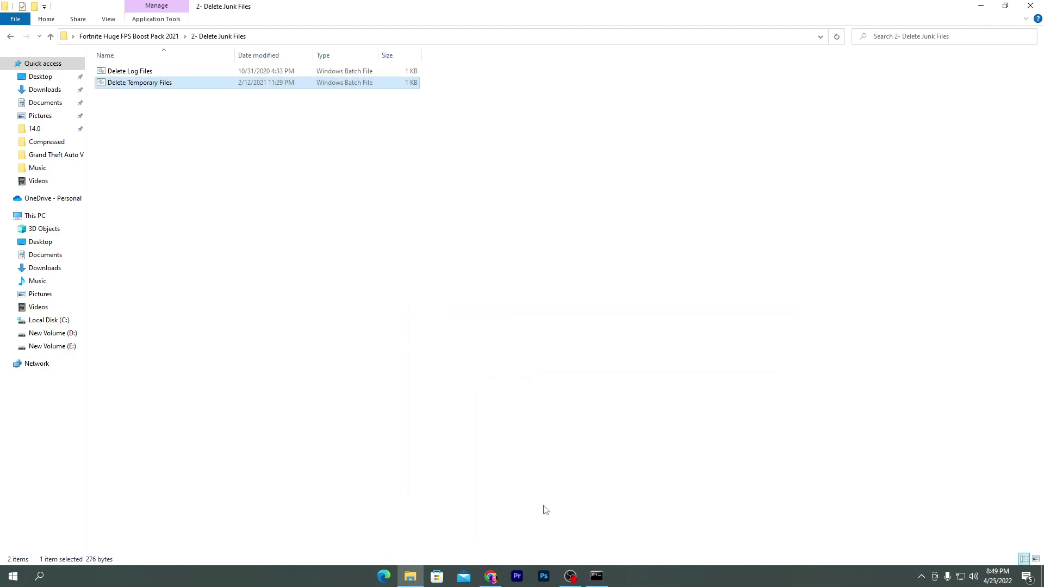
pyautogui.press('BackSpace')
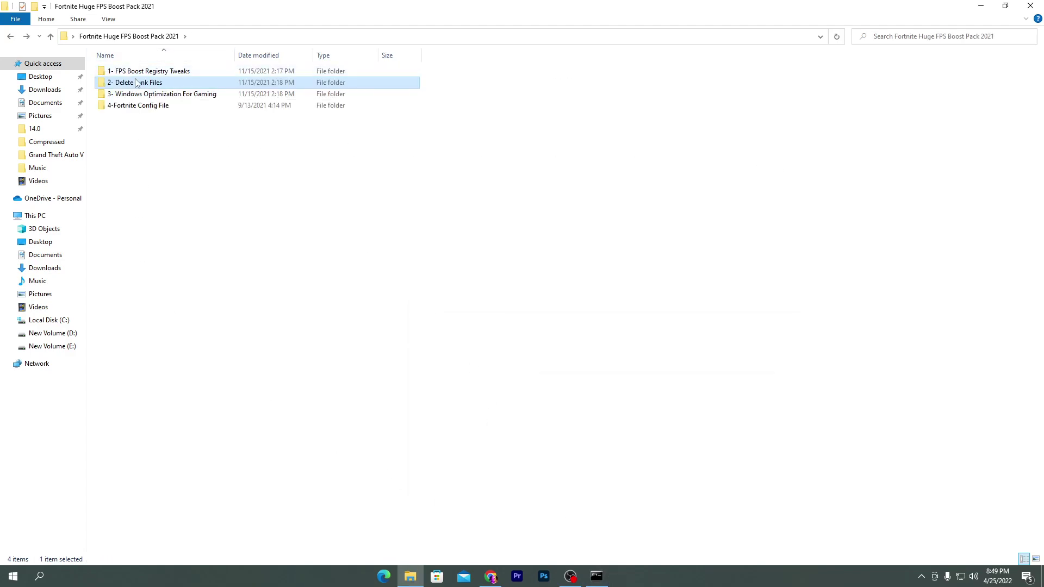
pyautogui.doubleClick(166, 97)
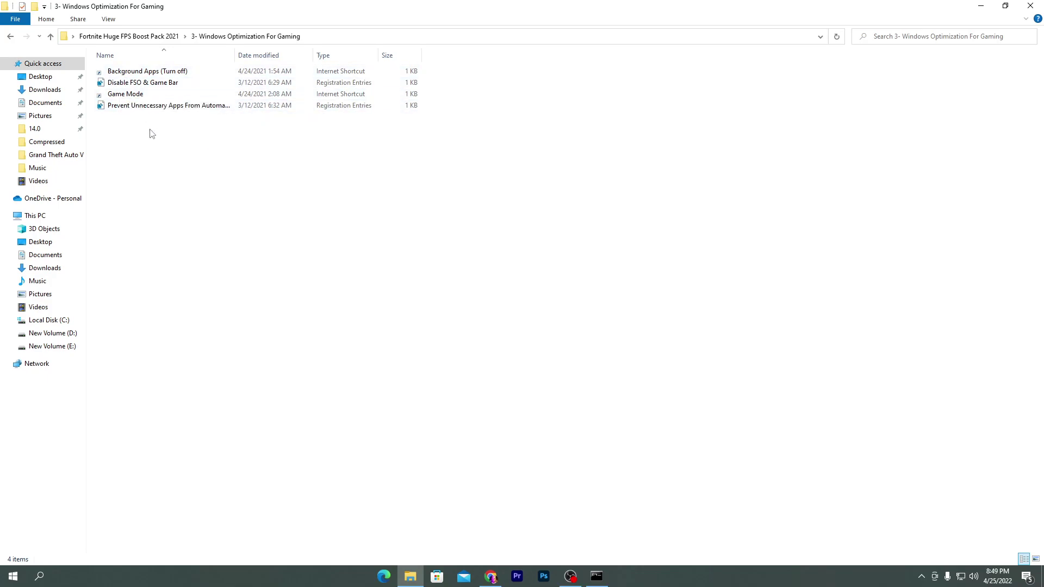
pyautogui.hotkey('alt', 'Left')
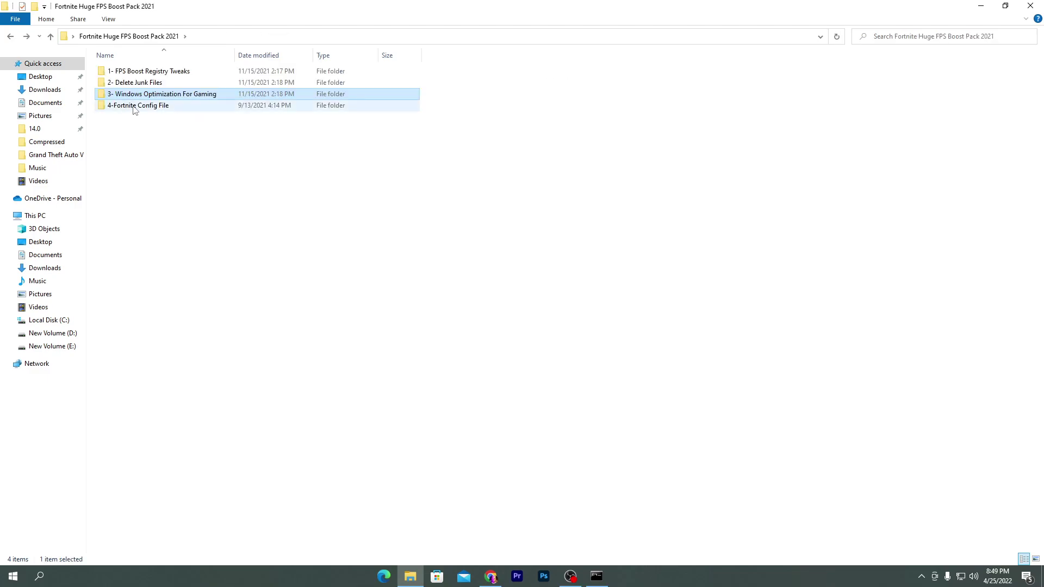
# - Copy the GameUserSettings file from 4-Fortnite Config File > Low End PC
pyautogui.doubleClick(135, 106)
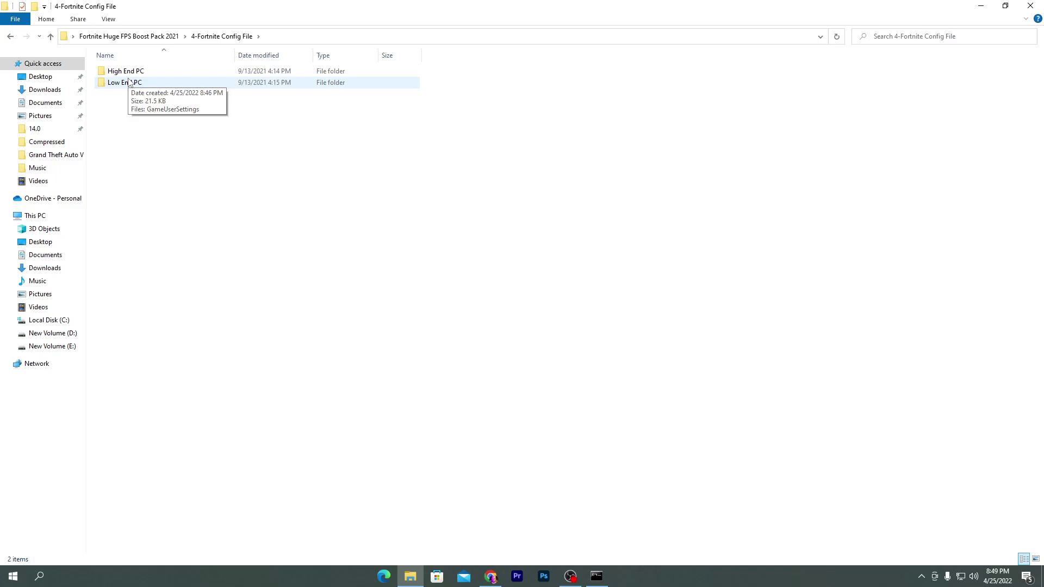
pyautogui.doubleClick(129, 82)
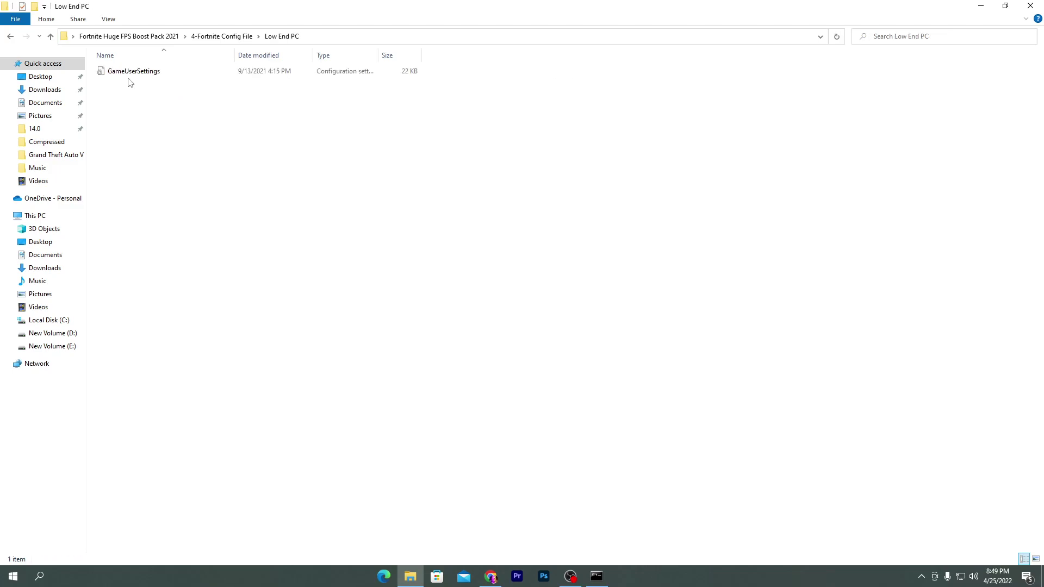
pyautogui.rightClick(121, 72)
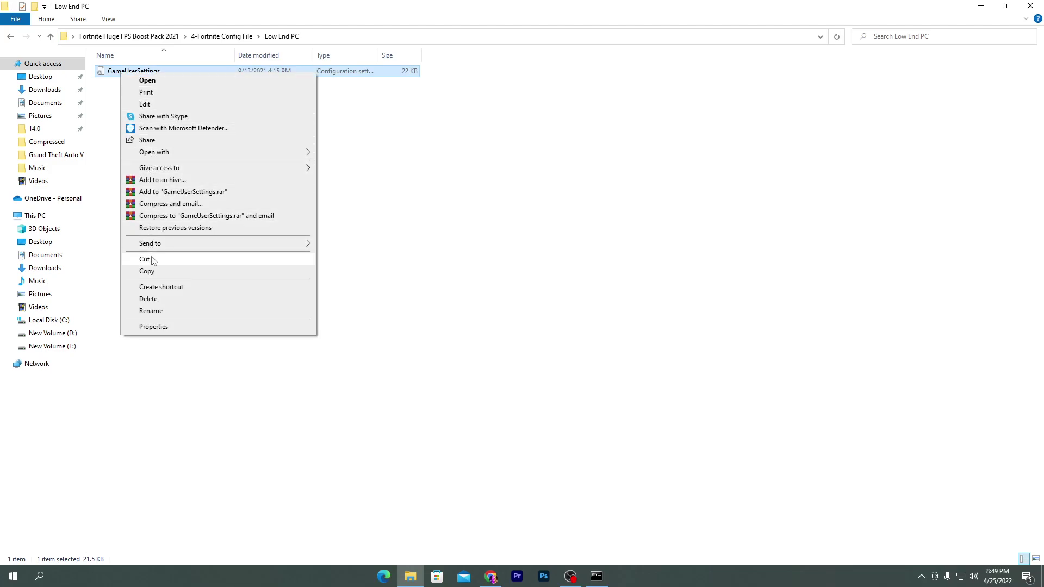
pyautogui.click(163, 271)
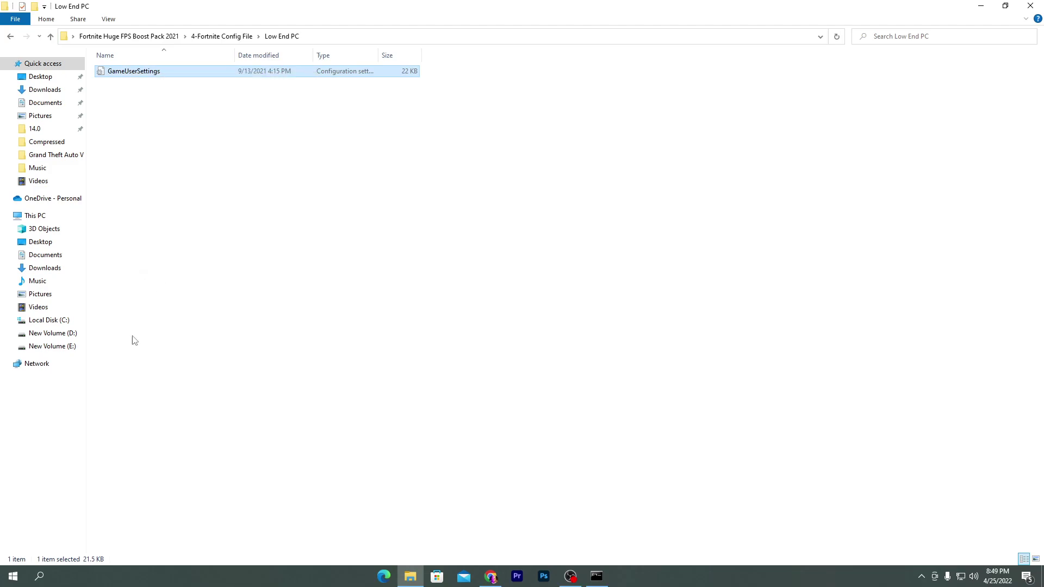
pyautogui.click(52, 581)
# - Use Run with APPDATA to reach Local\FortniteGame\Saved\Config\WindowsClient
pyautogui.write('RUN')
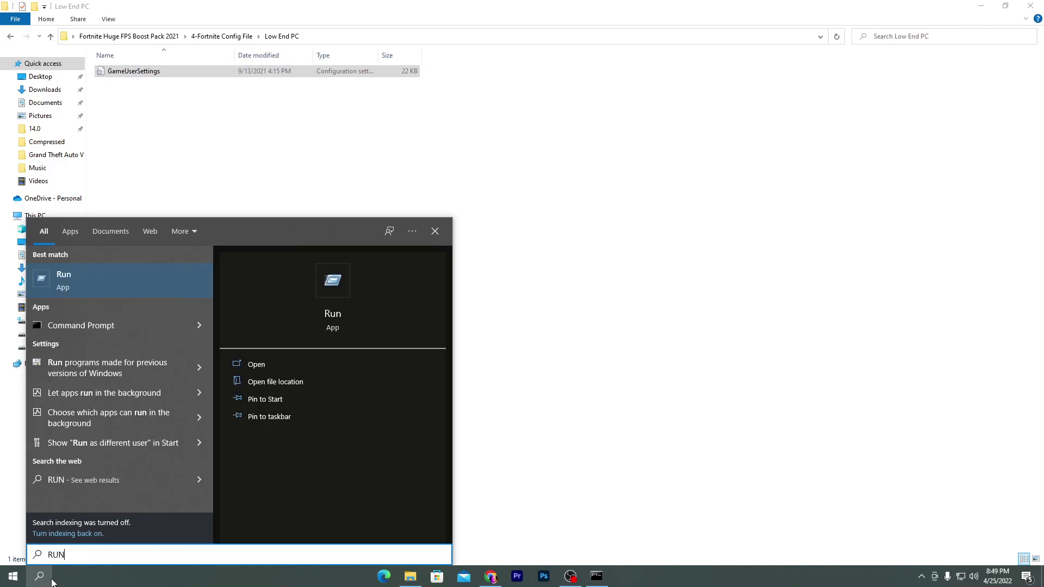
pyautogui.press('Return')
pyautogui.write('APP')
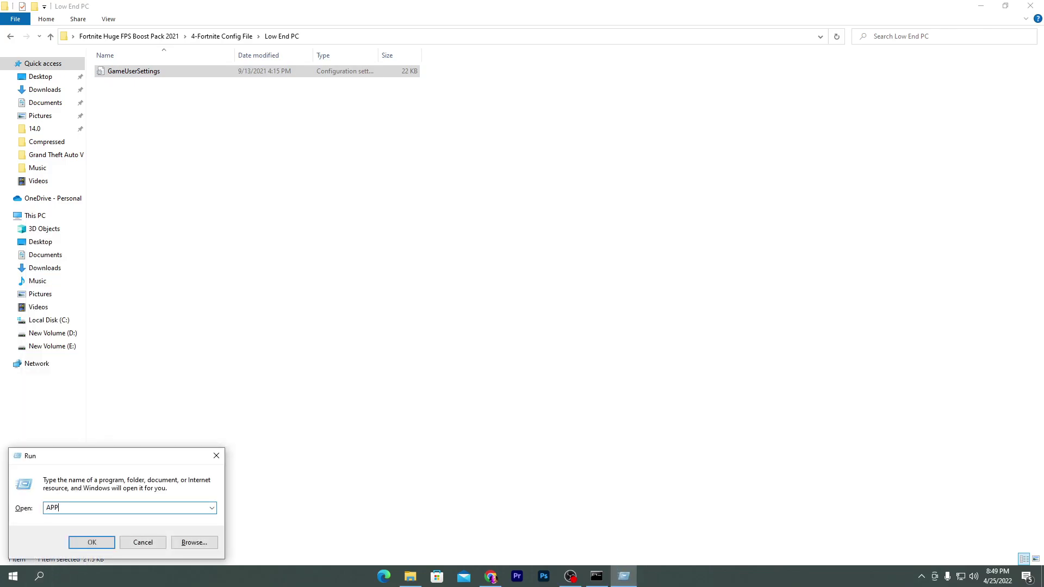
pyautogui.write('DATA')
pyautogui.press('Return')
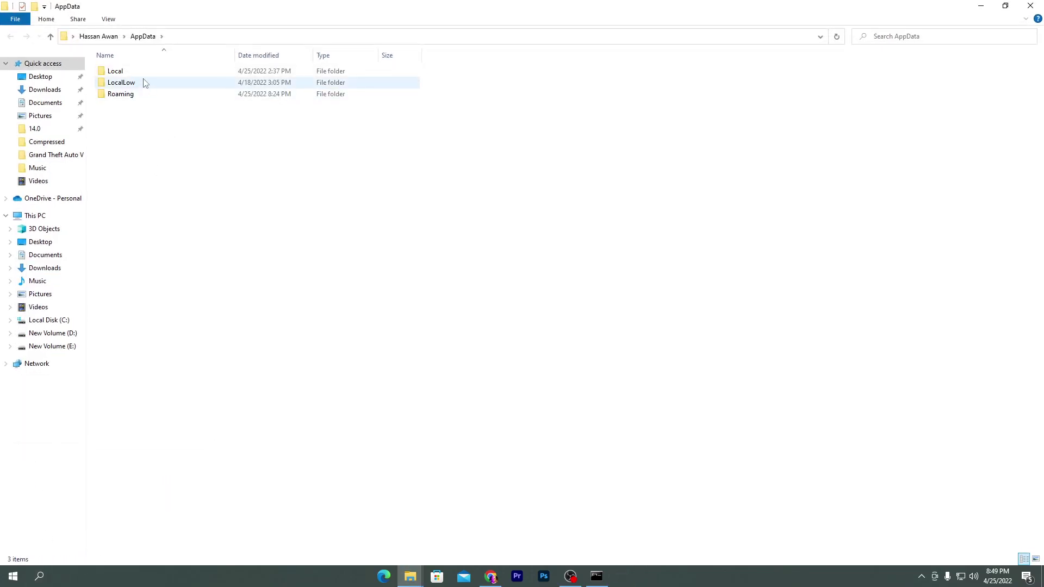
pyautogui.doubleClick(143, 72)
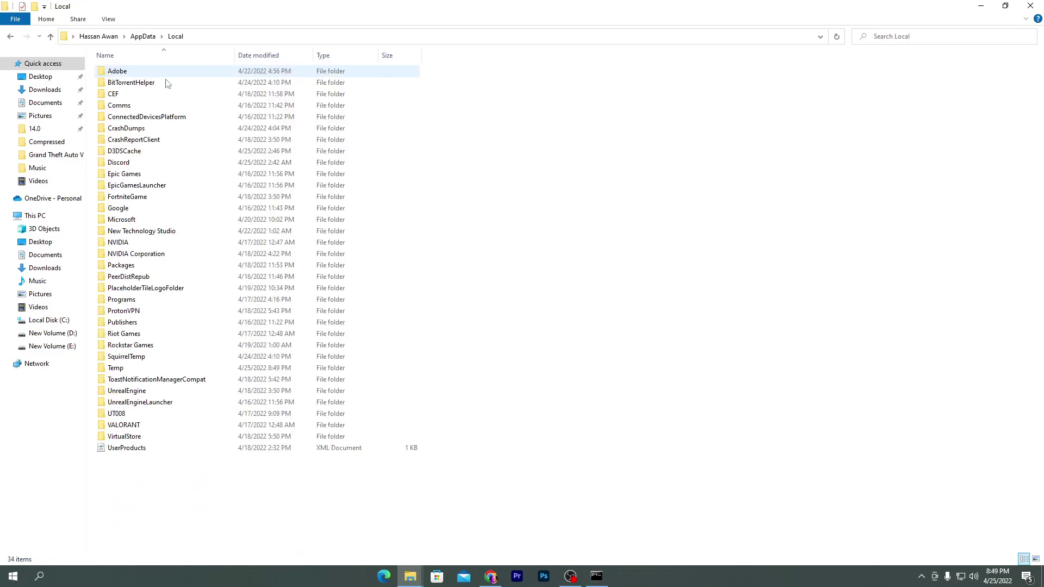
pyautogui.doubleClick(134, 202)
pyautogui.doubleClick(125, 72)
pyautogui.doubleClick(134, 83)
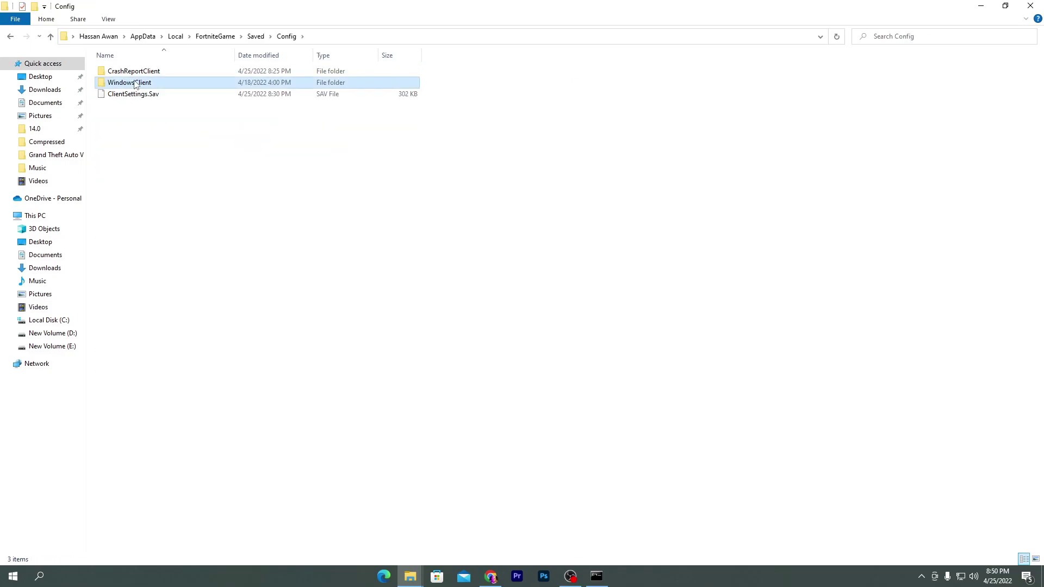
pyautogui.doubleClick(135, 83)
# - Paste the Low End GameUserSettings into WindowsClient, handle the replace prompt, and shrink the window
pyautogui.rightClick(151, 148)
pyautogui.click(173, 219)
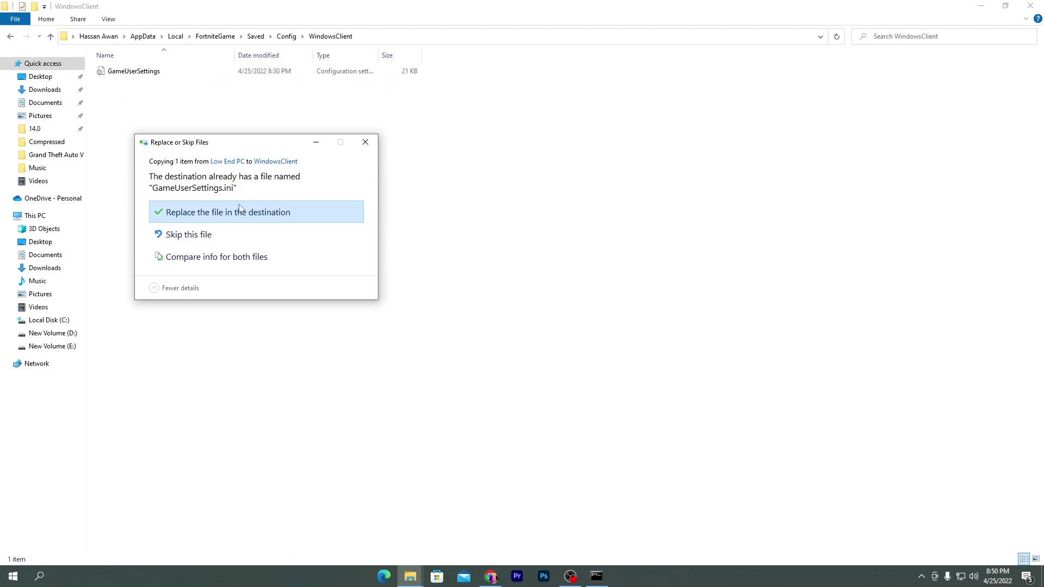
pyautogui.click(372, 142)
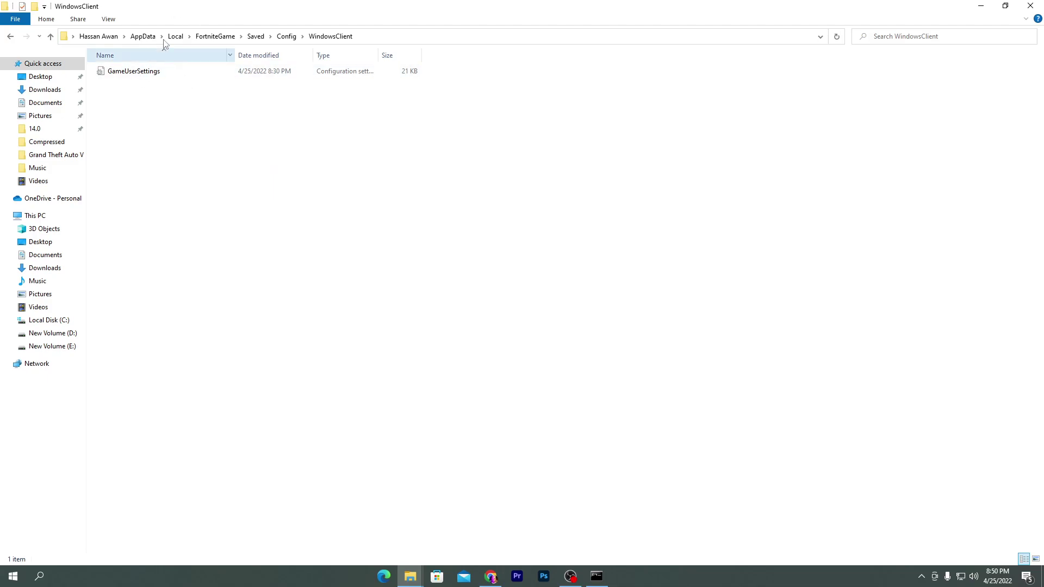
pyautogui.press('super+Down')
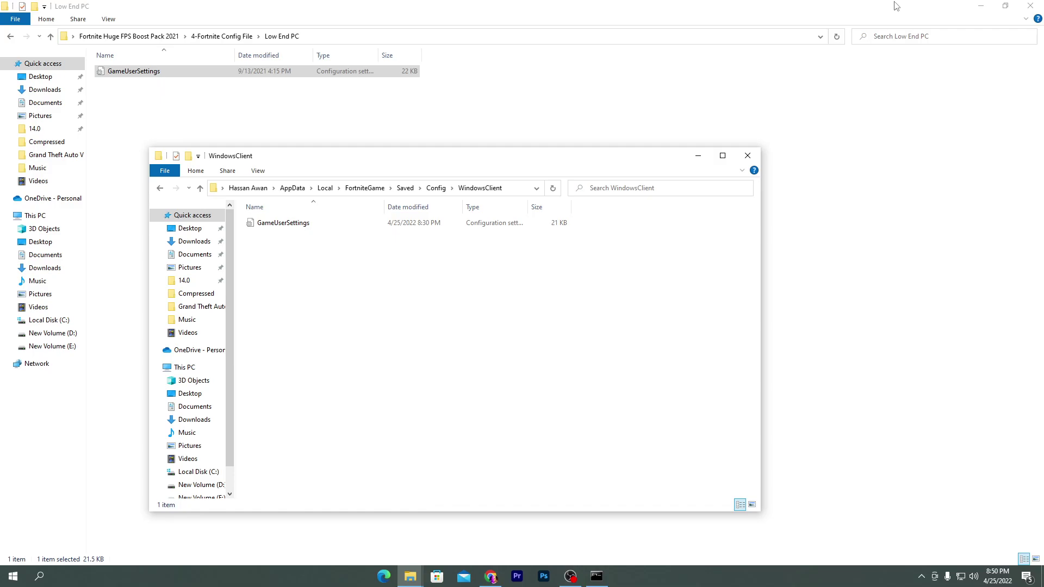
# - Clear the desktop and dismiss the finished junk-cleaning command window so only the desktop remains
pyautogui.press('super+d')
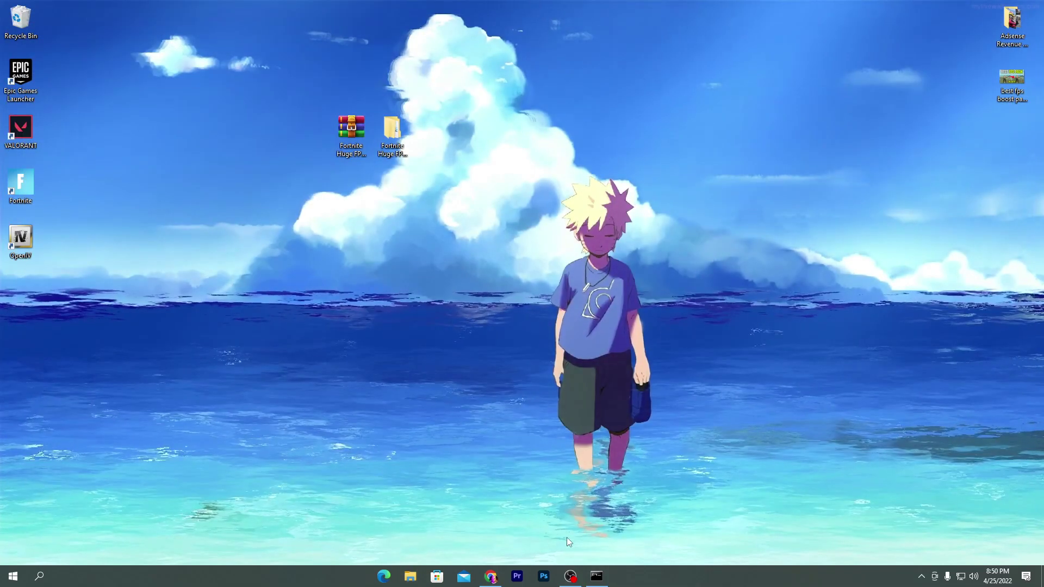
pyautogui.click(596, 575)
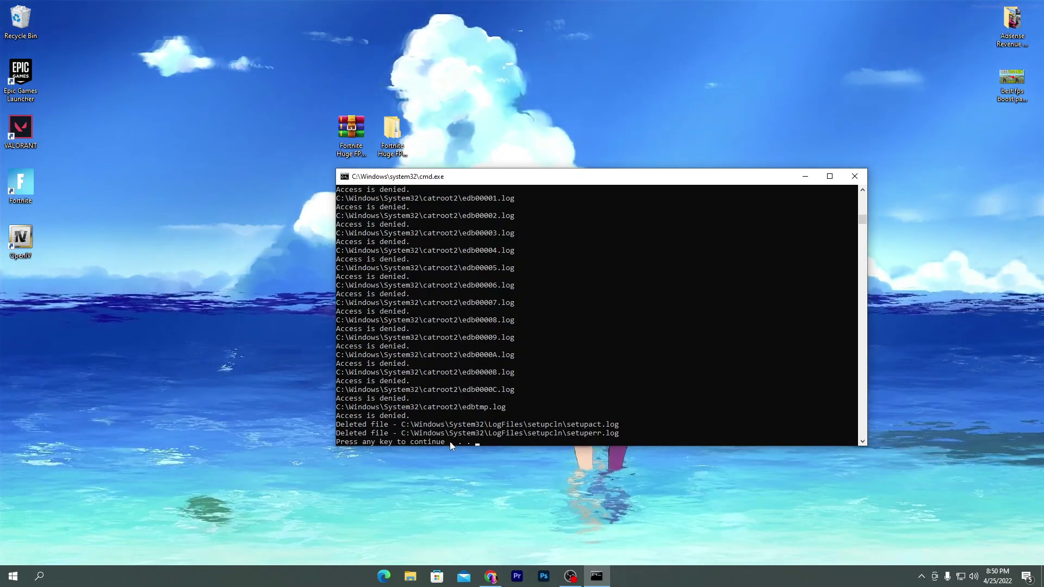
pyautogui.press('Return')
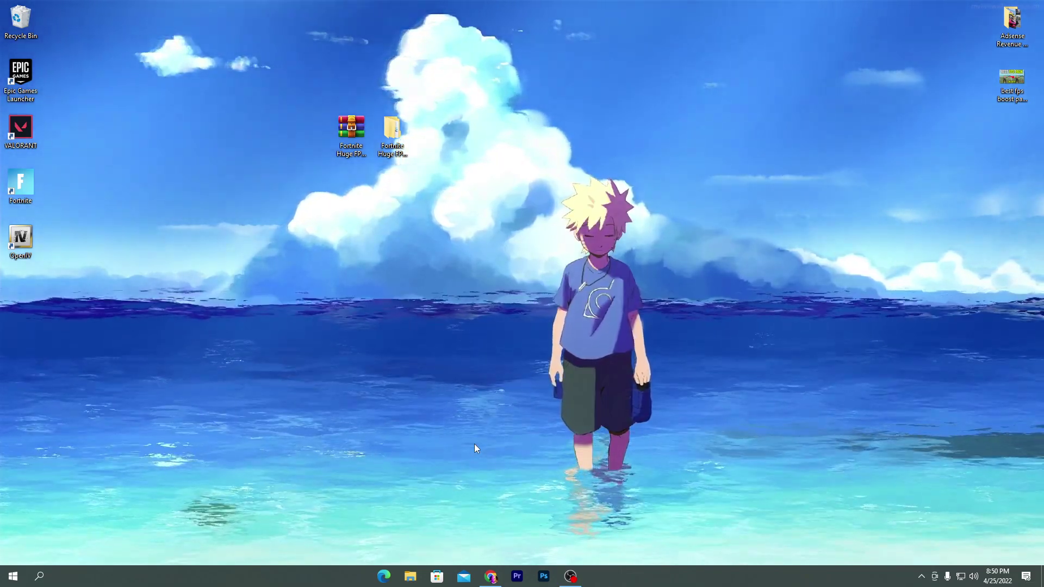